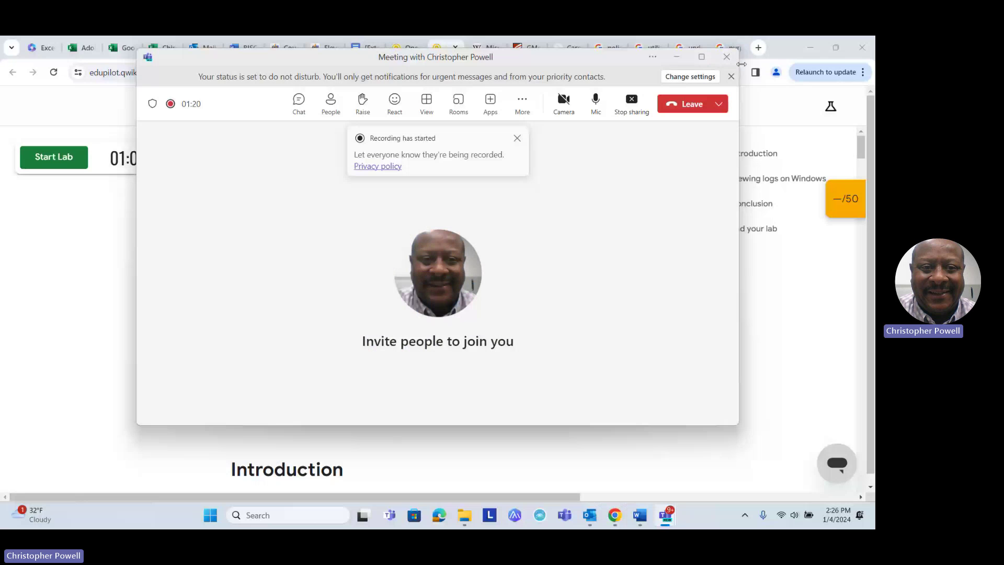
Start the lab on using logs to track down a Windows issue and open its Windows VM
click(677, 56)
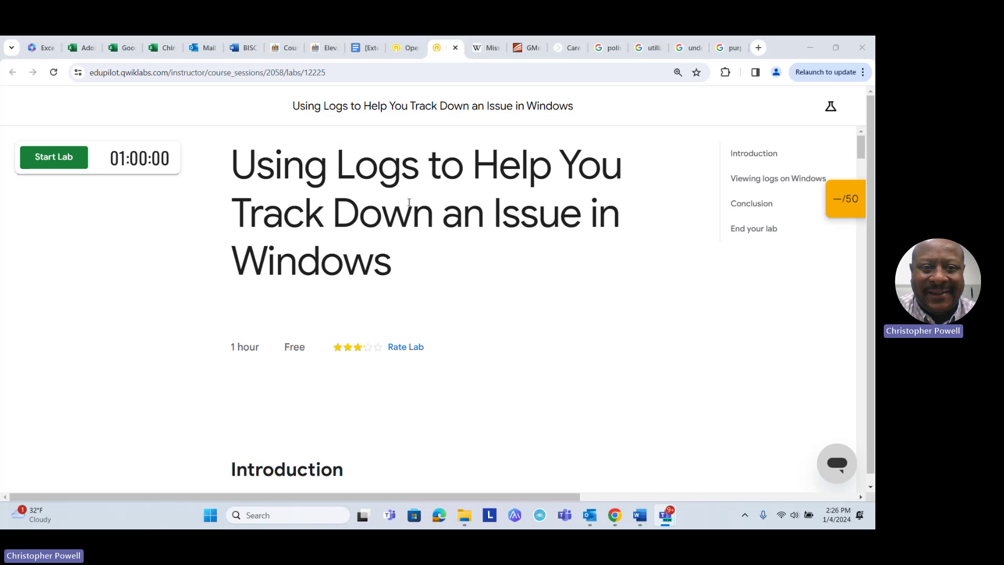
click(44, 167)
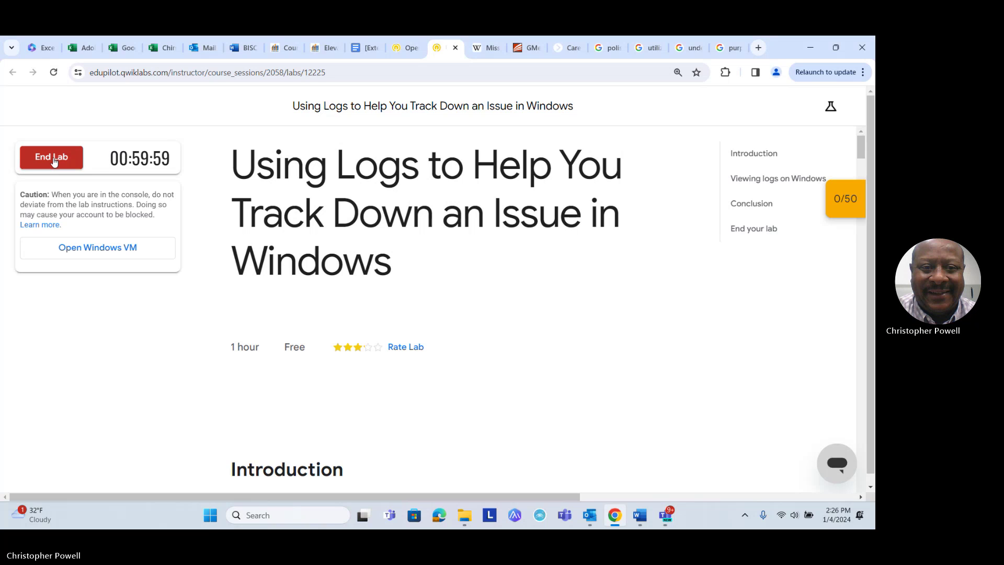
click(93, 252)
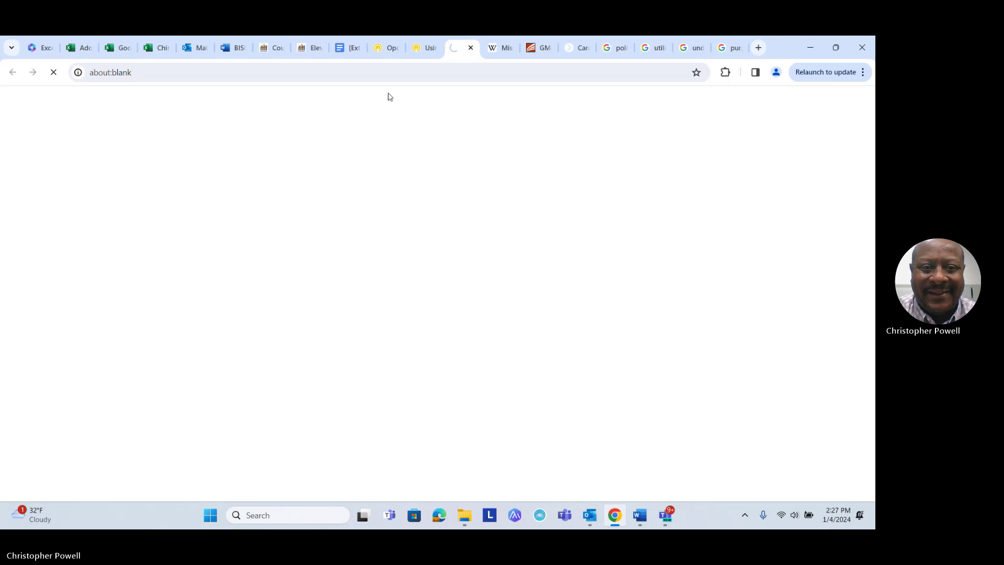
Read the lab instructions from the scenario through the section on viewing logs with Event Viewer
click(415, 54)
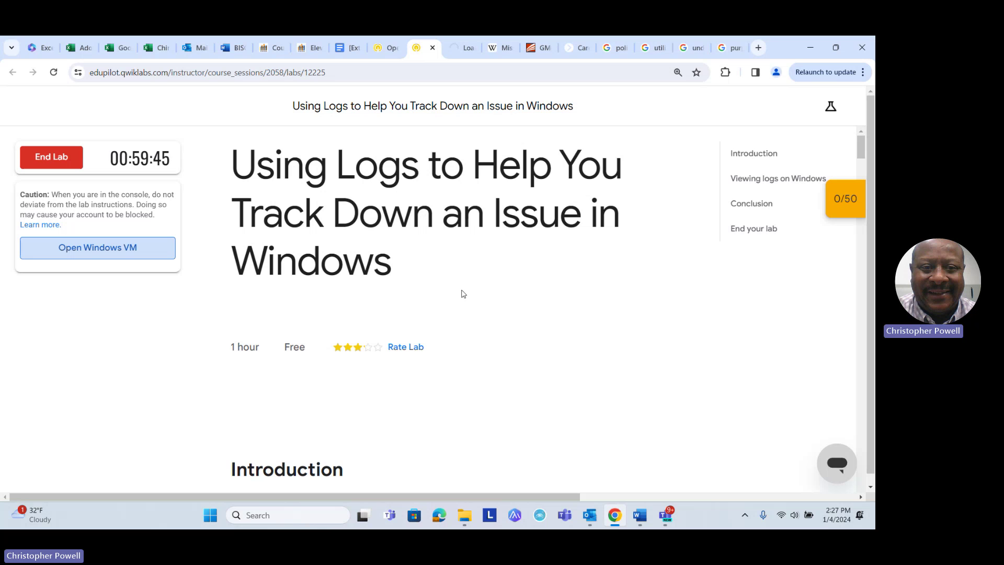
scroll(463, 292, down, 3)
scroll(463, 292, down, 15)
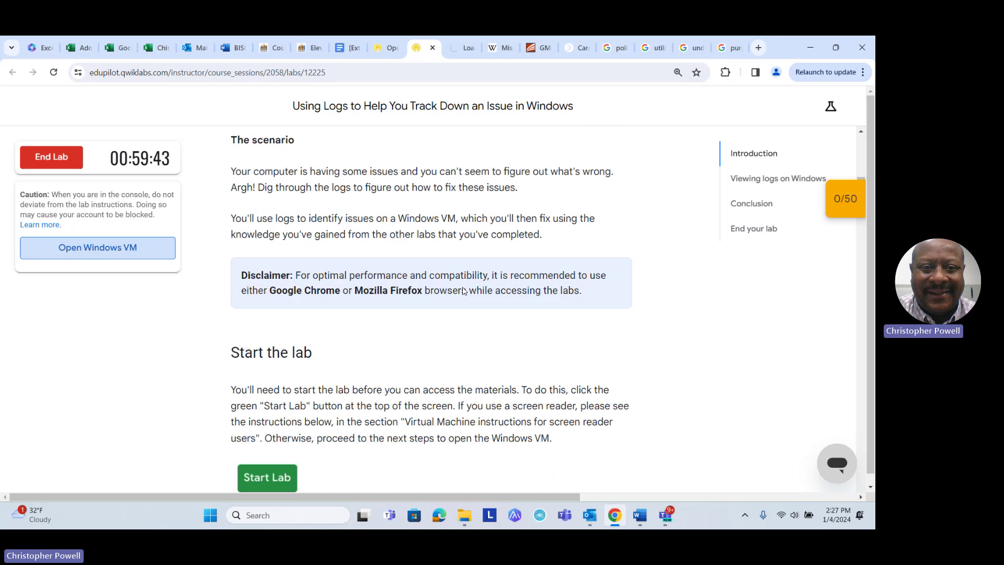
scroll(464, 288, down, 12)
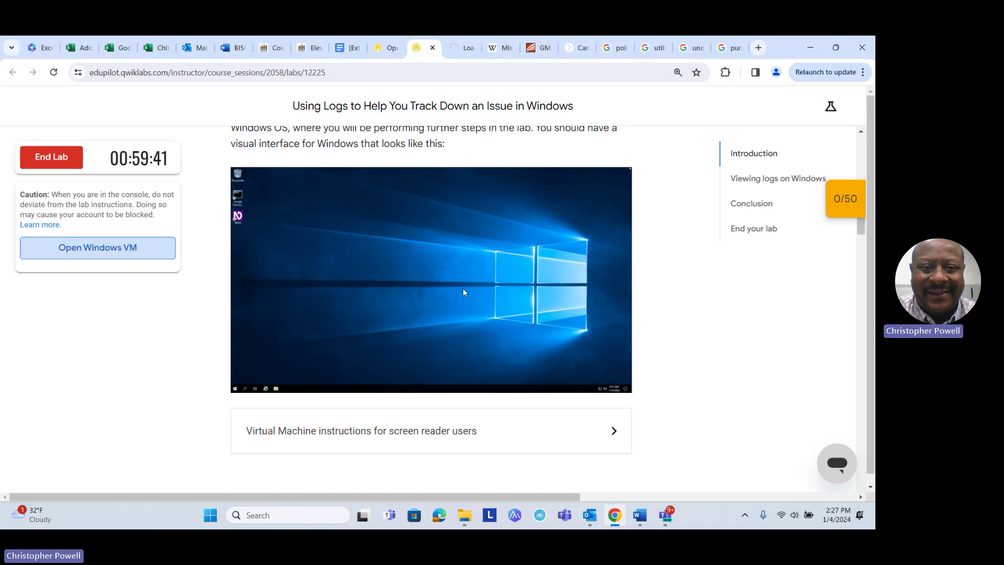
scroll(463, 292, down, 1)
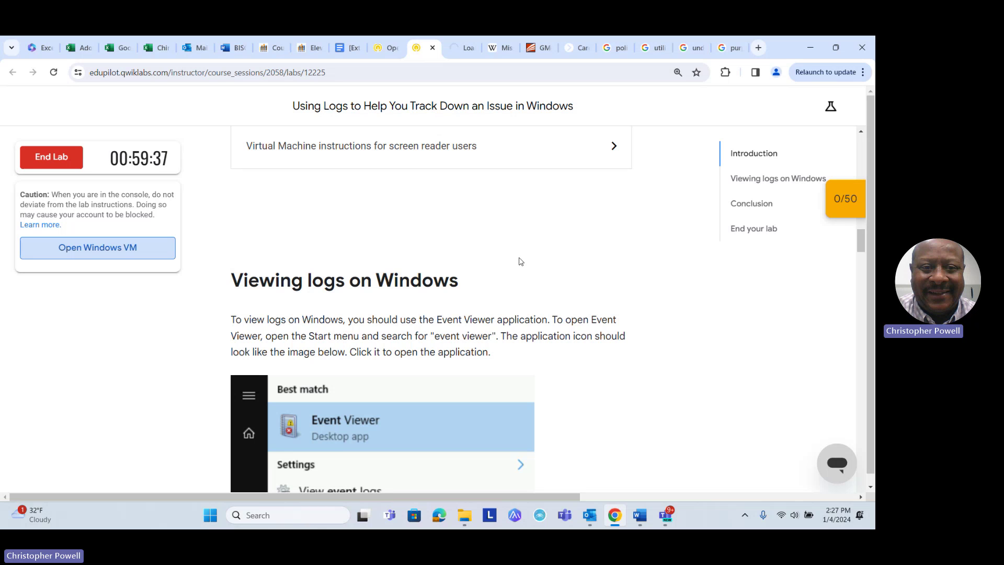
scroll(523, 260, down, 3)
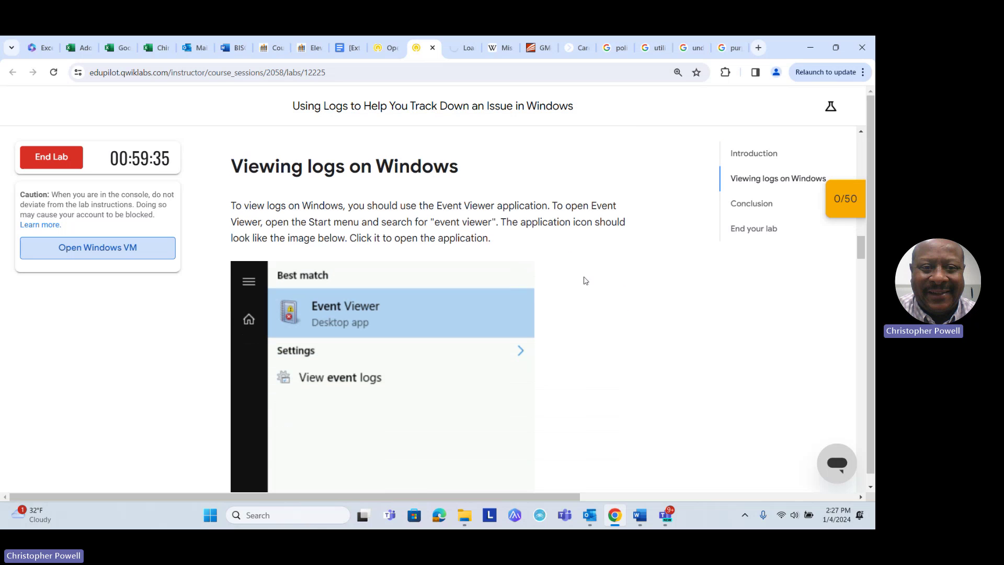
scroll(592, 279, down, 5)
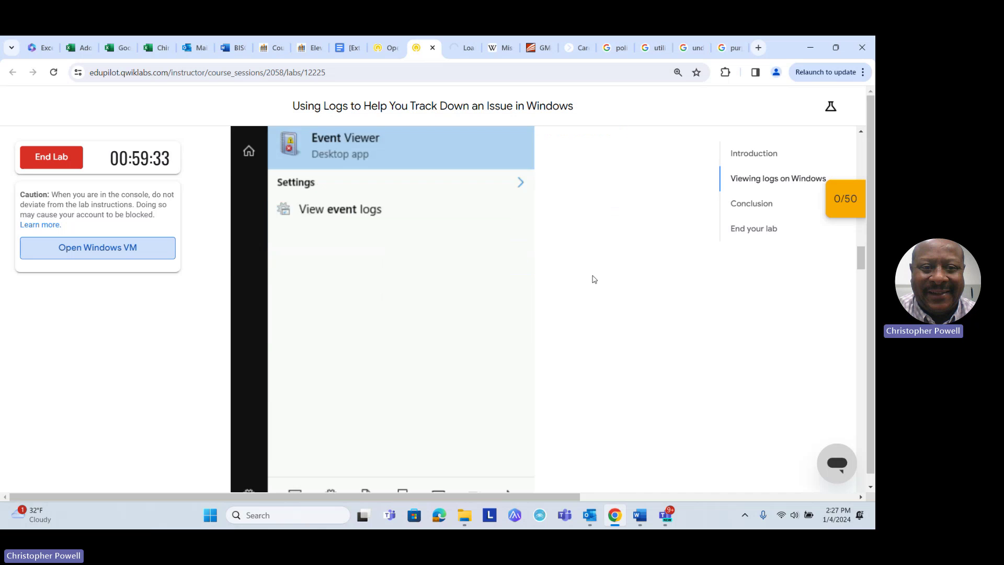
scroll(593, 279, down, 3)
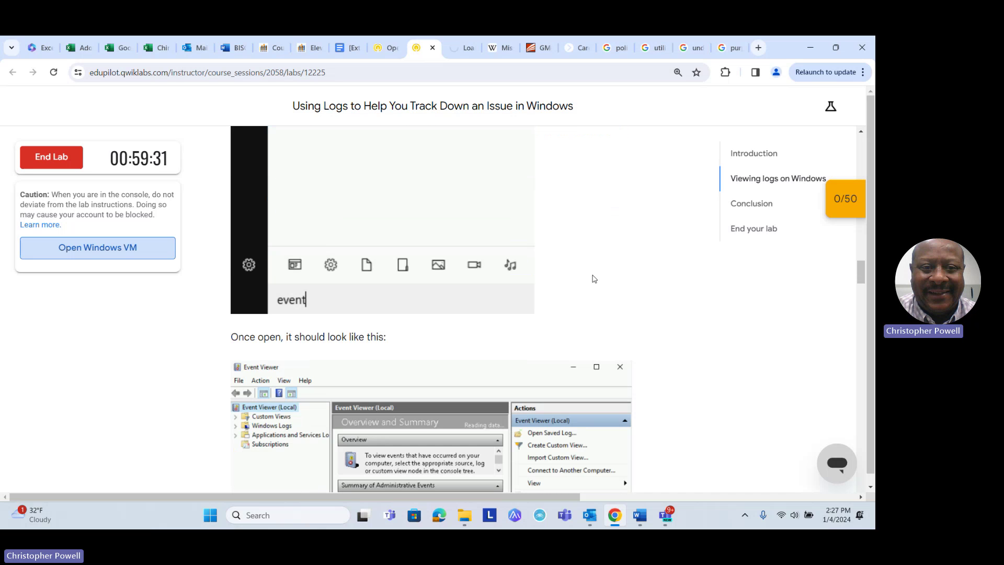
scroll(592, 278, down, 3)
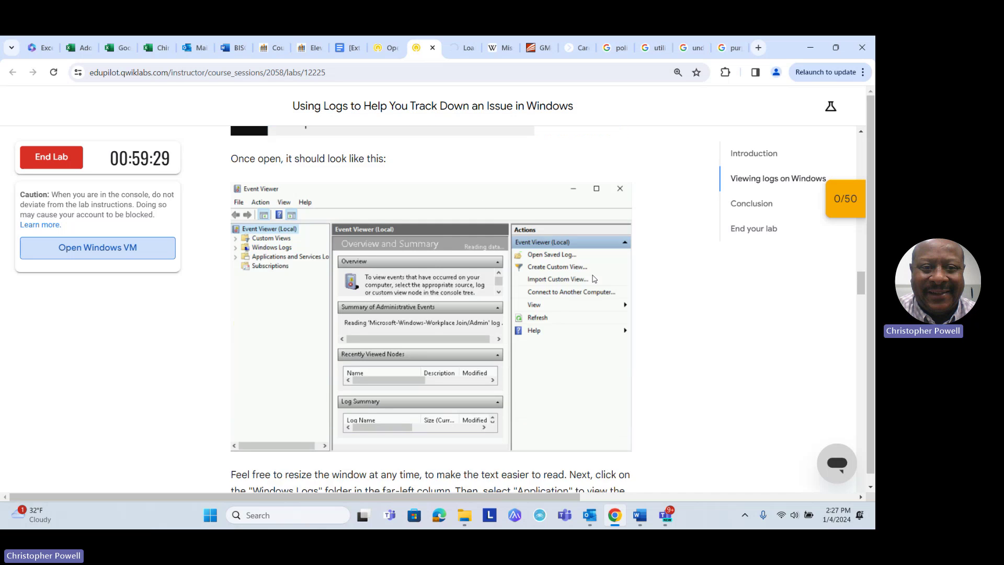
Switch to the Windows VM, allow its clipboard access, and open Event Viewer by searching for "event"
click(467, 47)
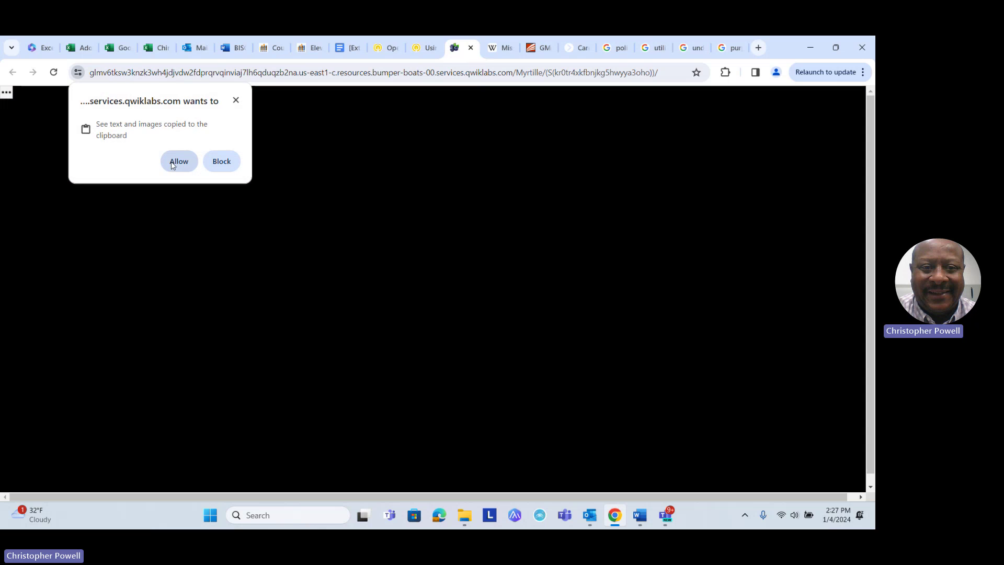
click(174, 163)
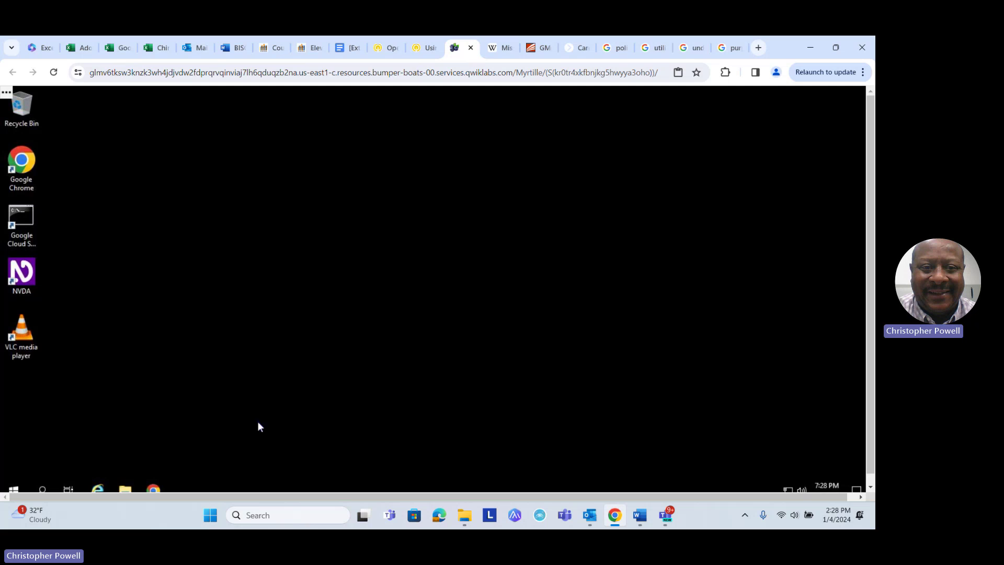
click(43, 480)
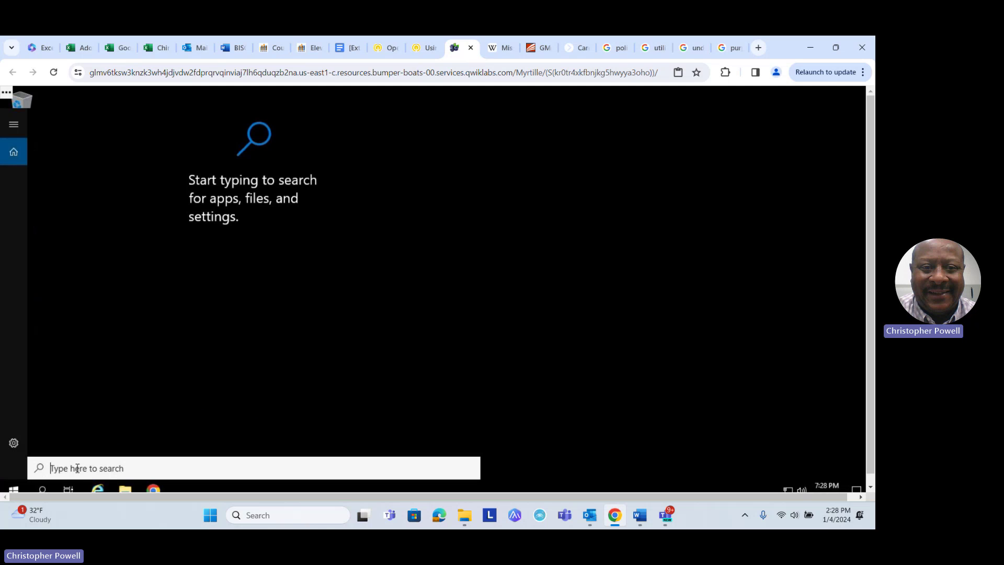
text(event)
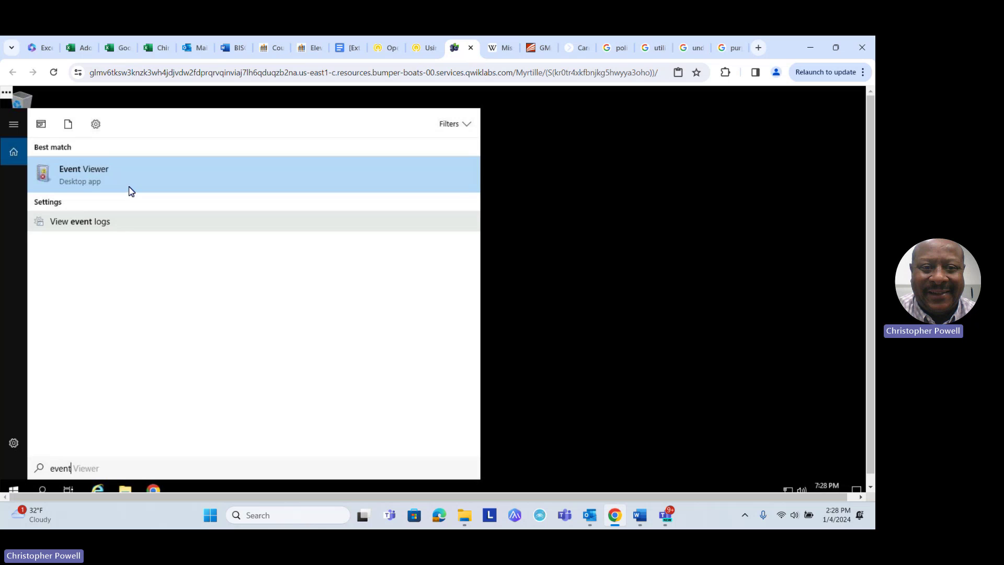
click(90, 178)
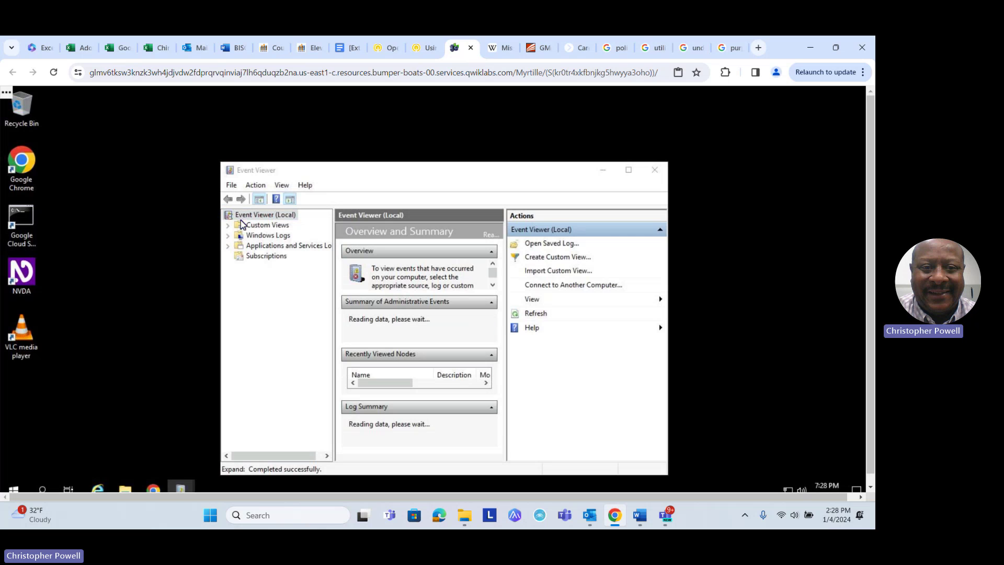
Expand Windows Logs in Event Viewer and display the Application log, as the lab instructions direct
double_click(286, 237)
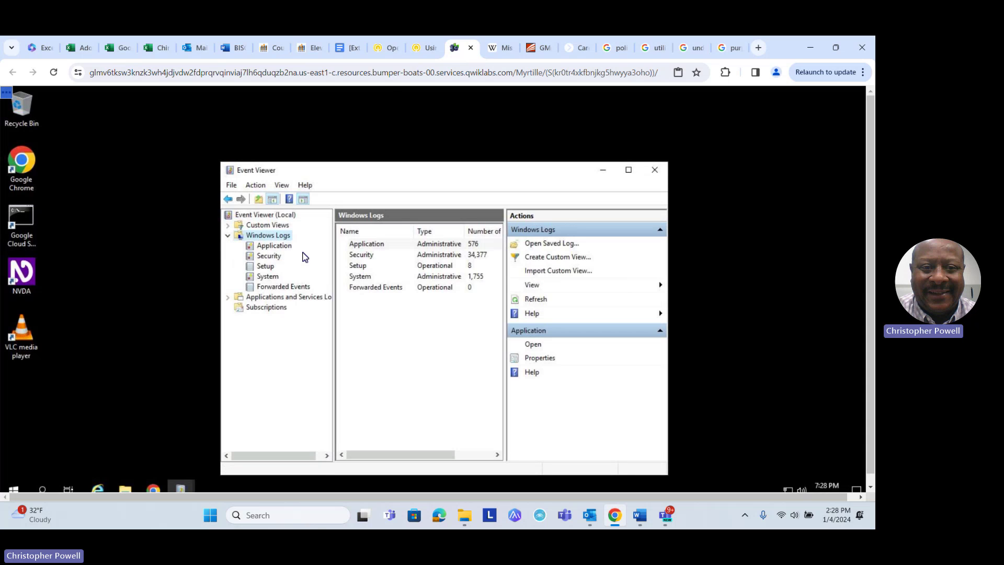
click(420, 52)
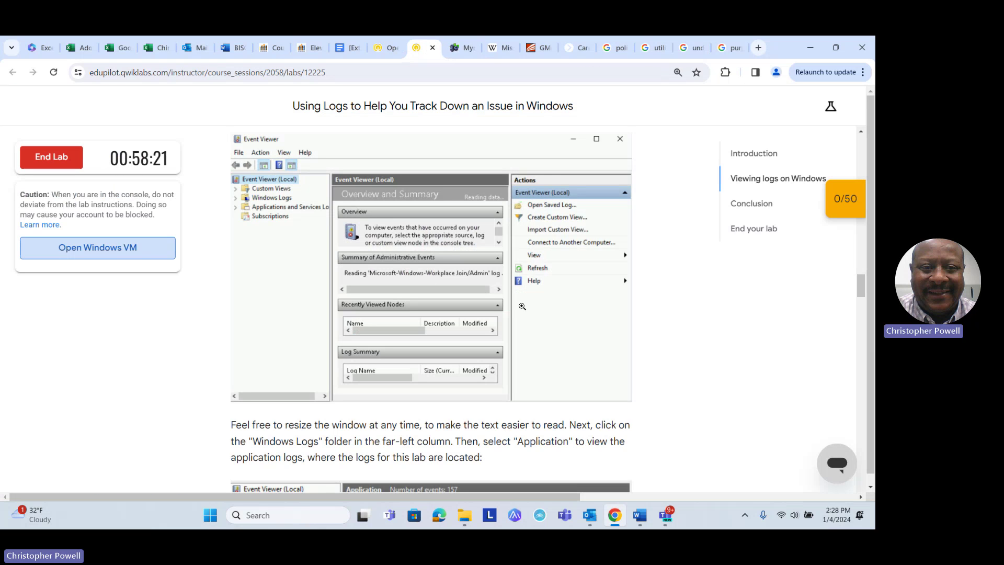
scroll(522, 306, down, 3)
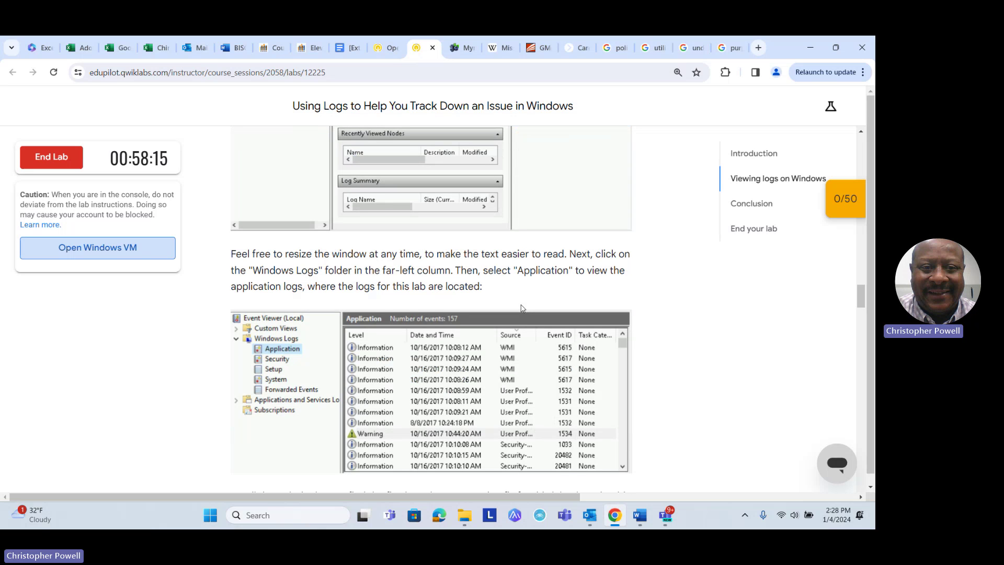
click(458, 54)
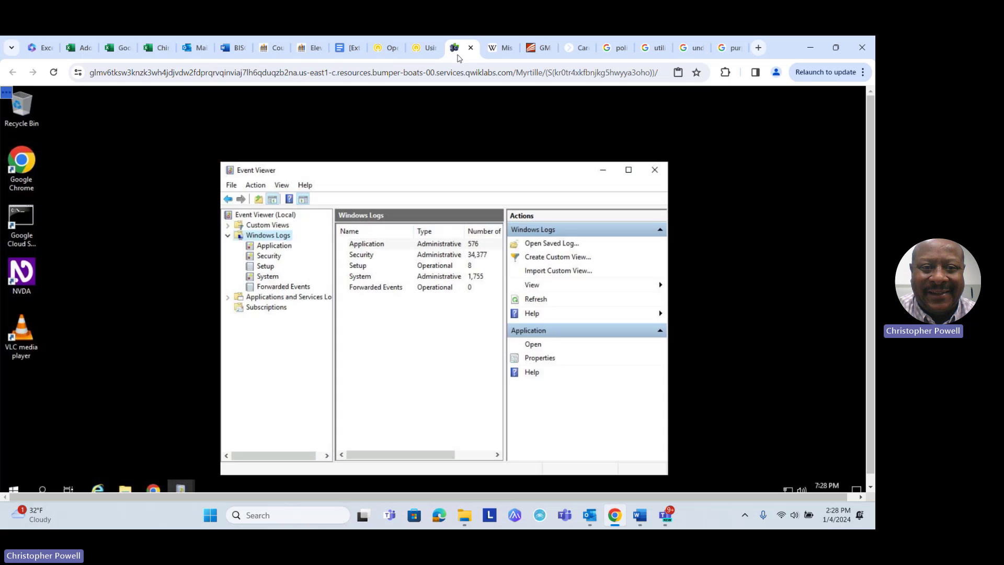
click(280, 247)
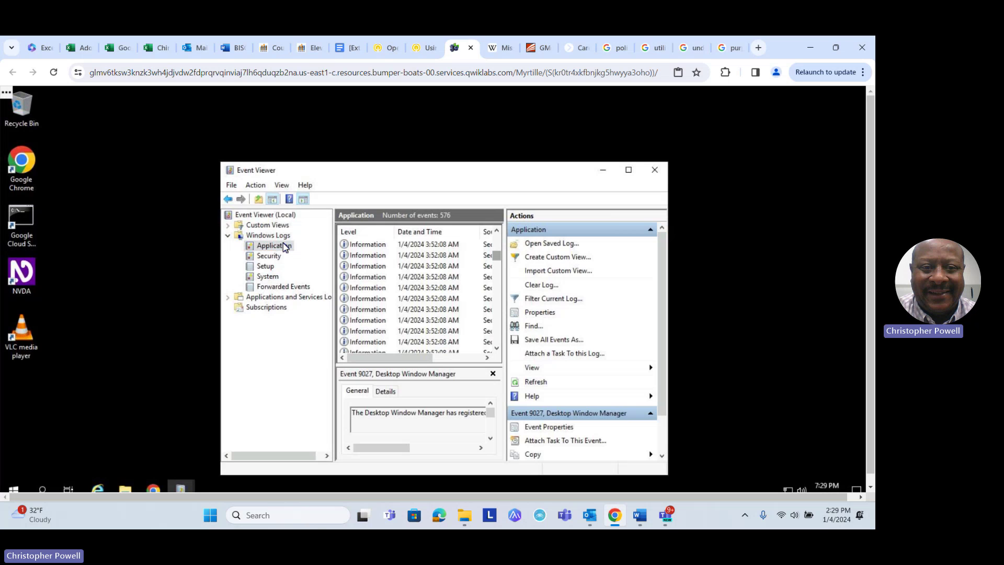
Check the lab's low disk space instructions and open the filter settings for the Application log in the VM
click(426, 54)
scroll(452, 260, down, 4)
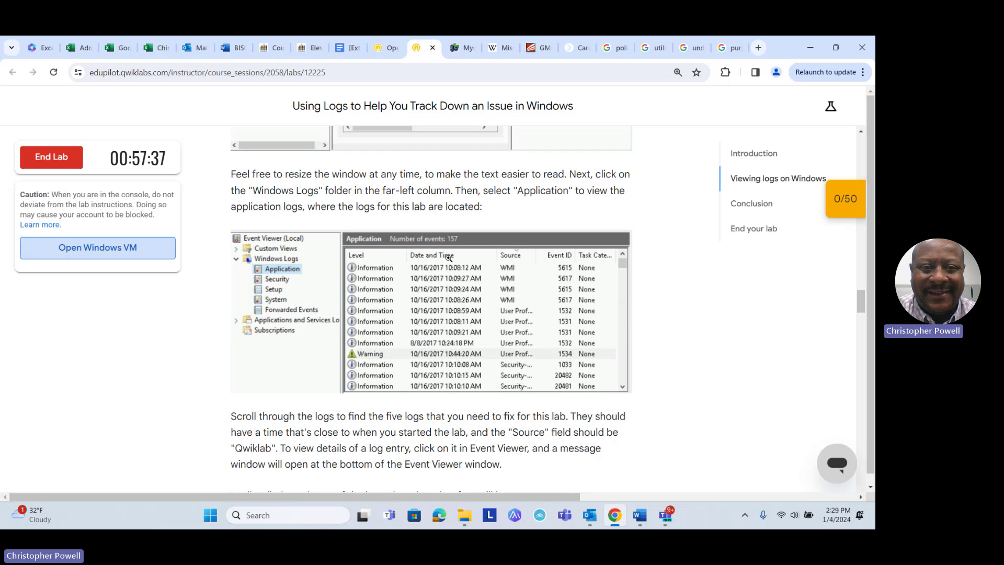
scroll(452, 260, down, 3)
scroll(452, 260, down, 1)
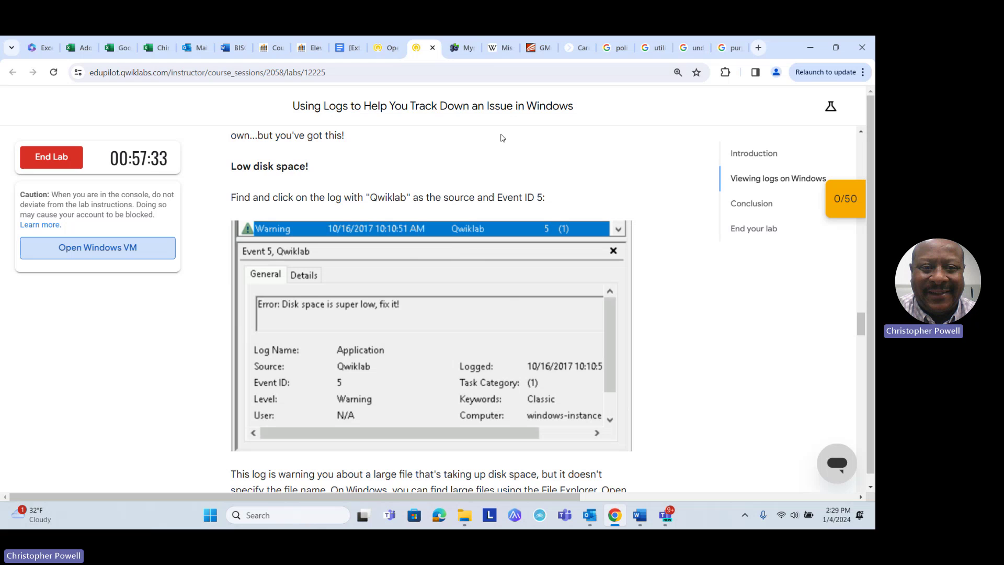
click(463, 48)
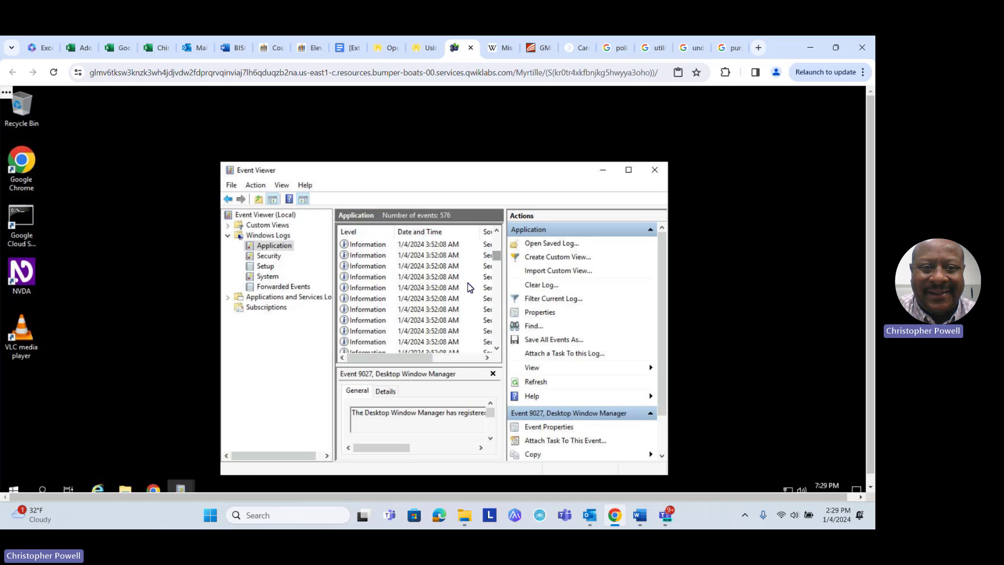
click(542, 299)
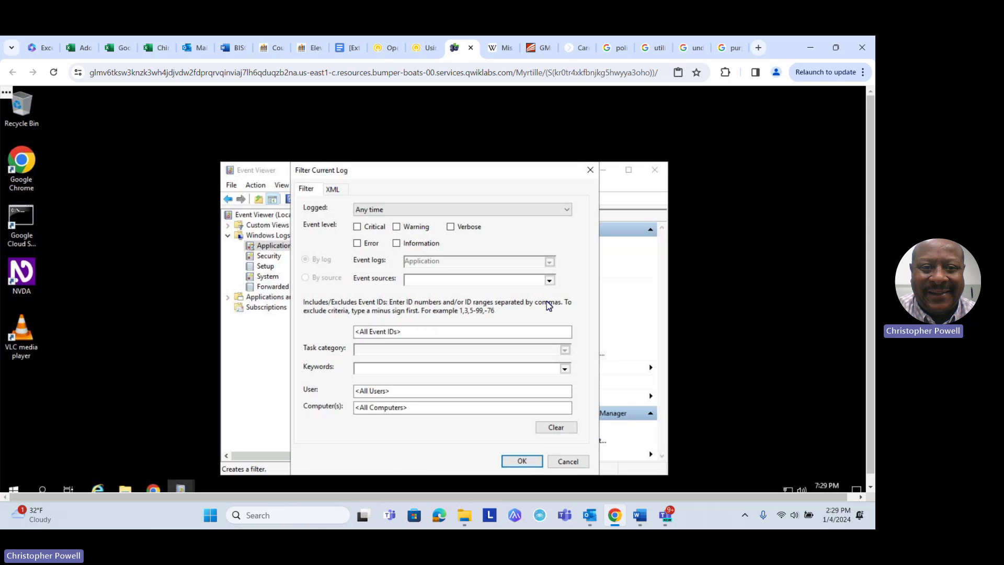
click(566, 369)
scroll(546, 396, down, 1)
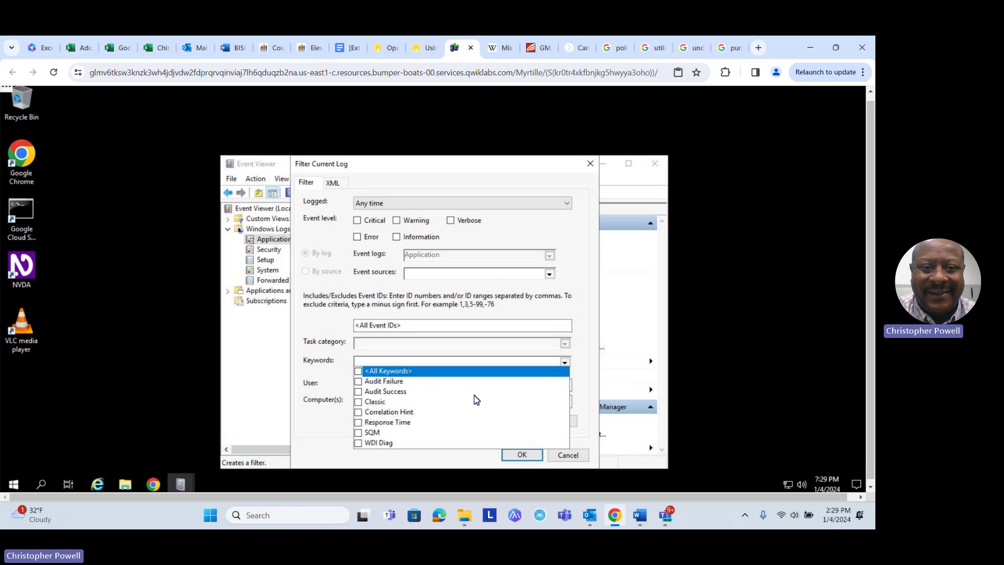
scroll(477, 390, up, 1)
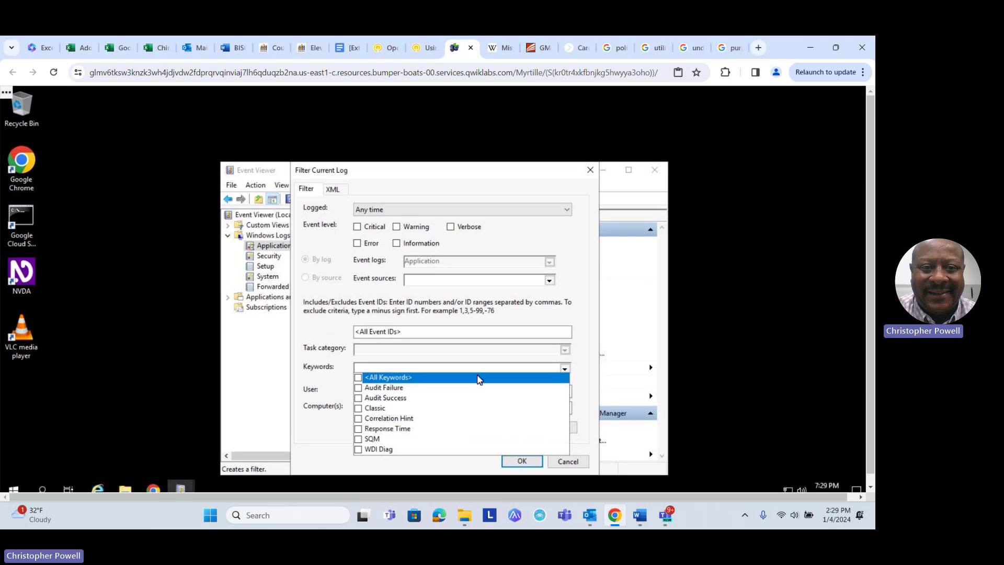
click(565, 352)
Filter the Application log to show only events from the Qwiklab event source
click(549, 280)
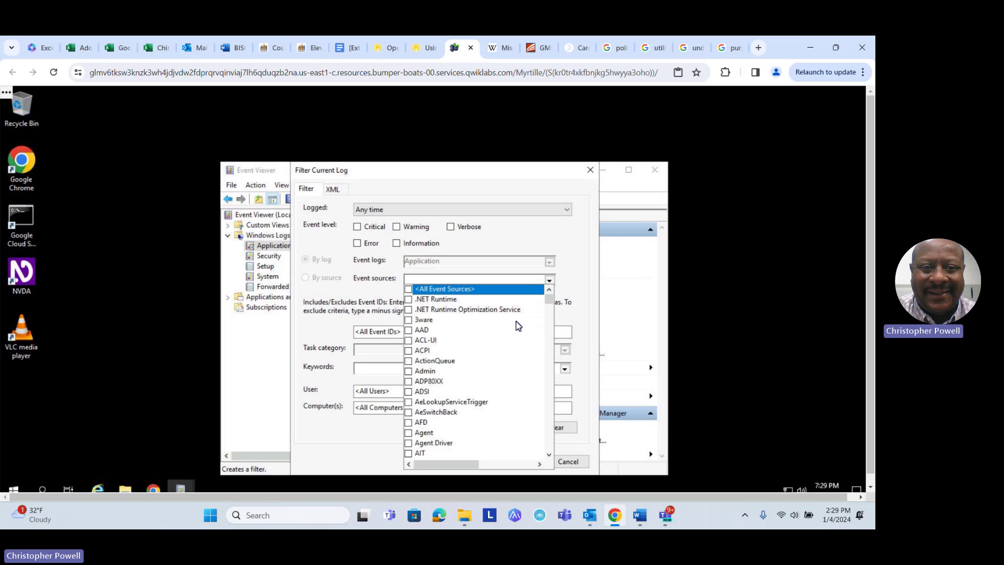
scroll(517, 325, down, 7)
scroll(518, 326, down, 15)
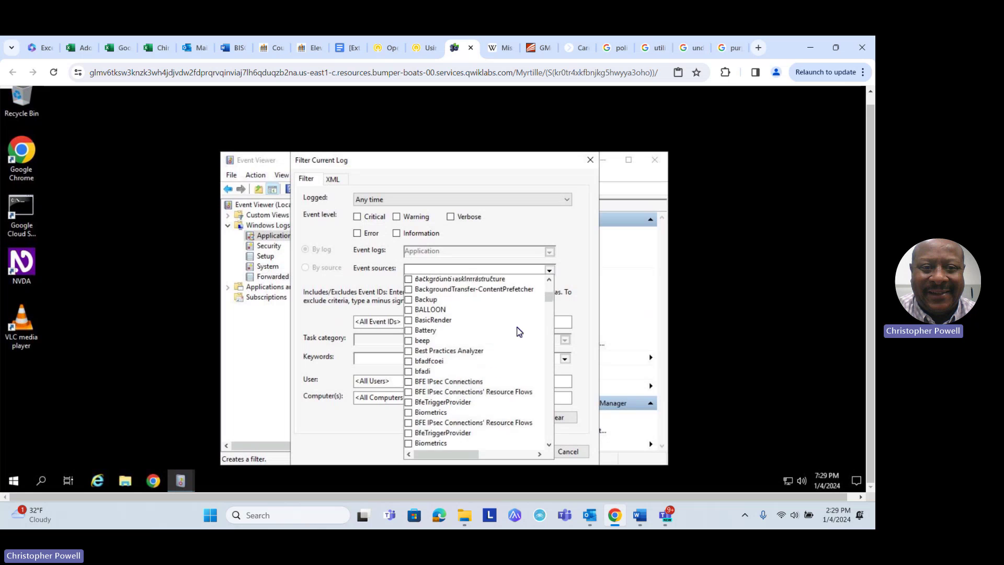
scroll(519, 332, down, 15)
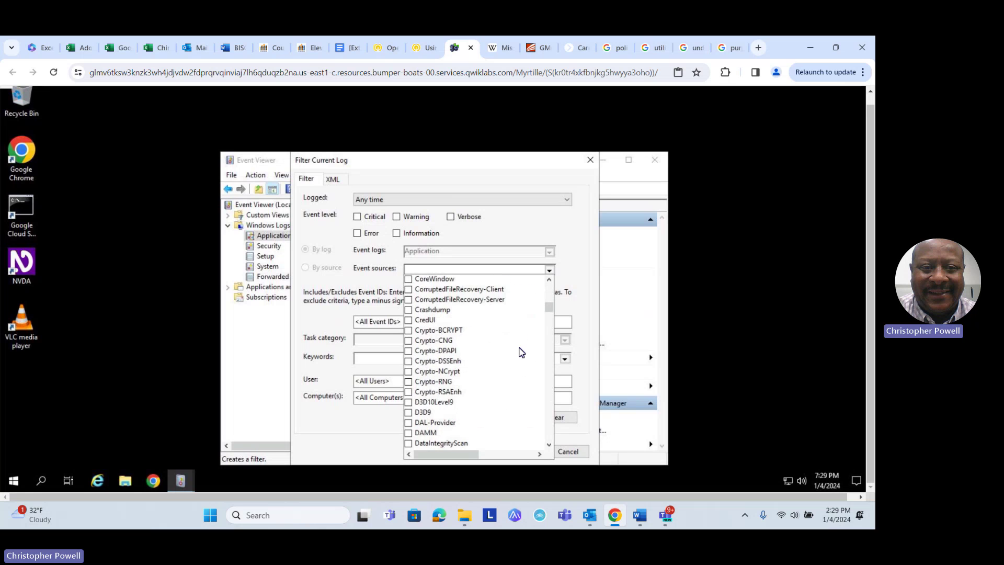
scroll(516, 360, down, 15)
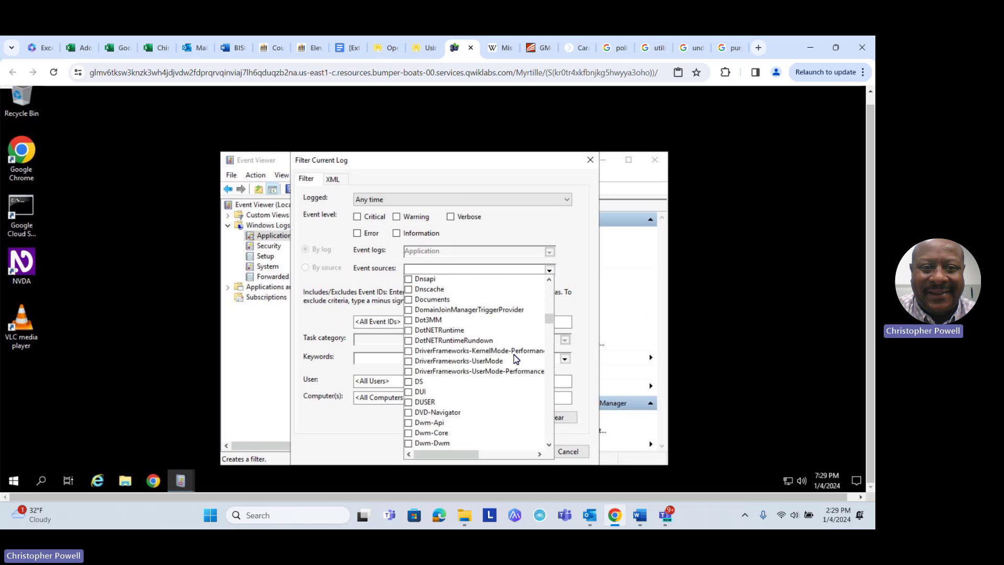
scroll(517, 360, down, 15)
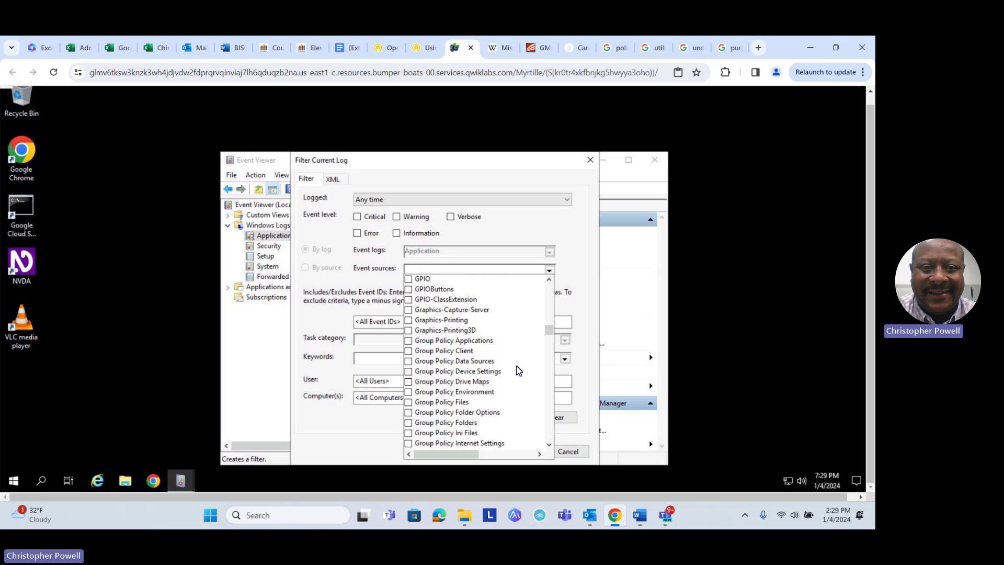
scroll(515, 374, down, 15)
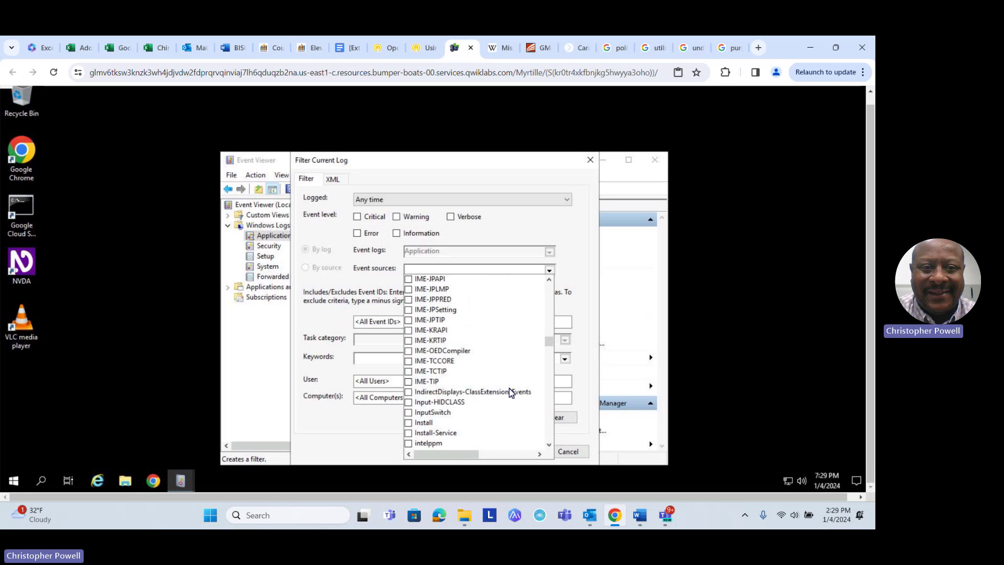
scroll(497, 413, down, 20)
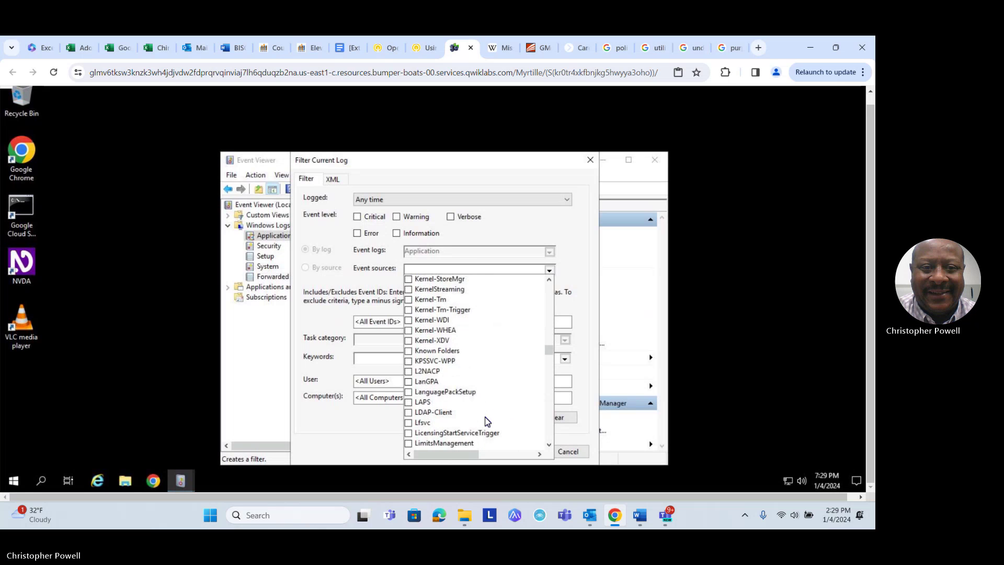
scroll(473, 431, down, 15)
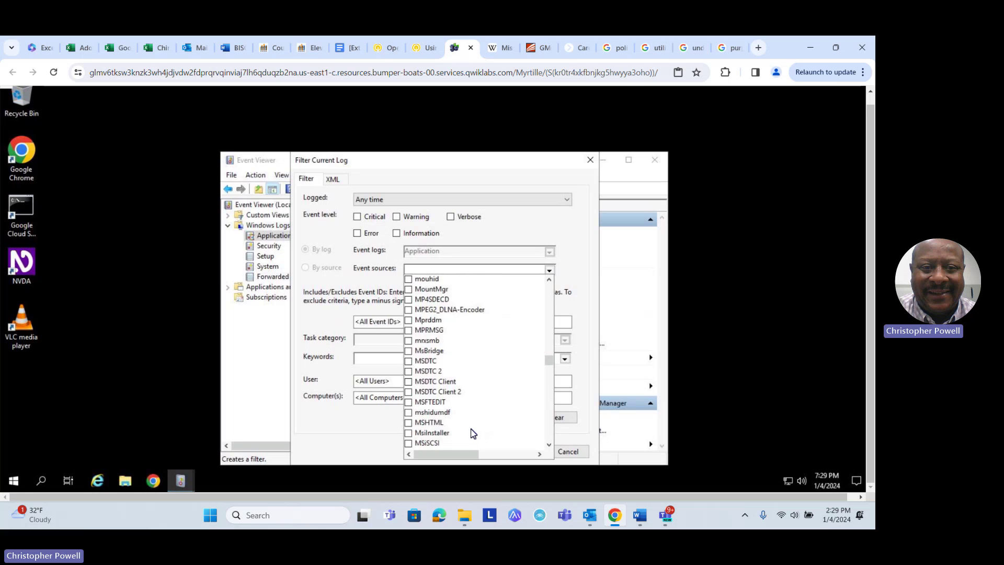
scroll(473, 438, down, 10)
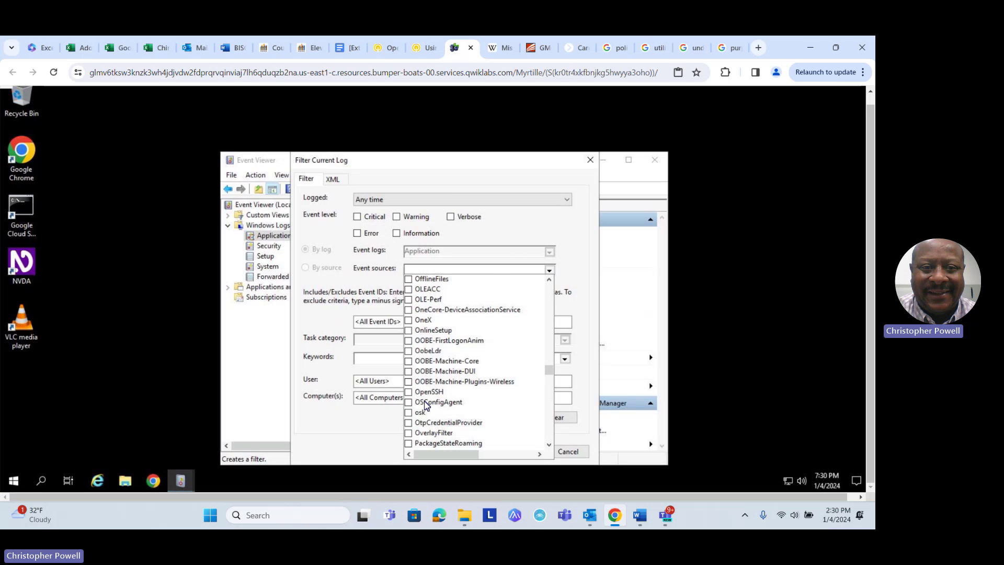
scroll(426, 407, down, 12)
scroll(427, 407, down, 15)
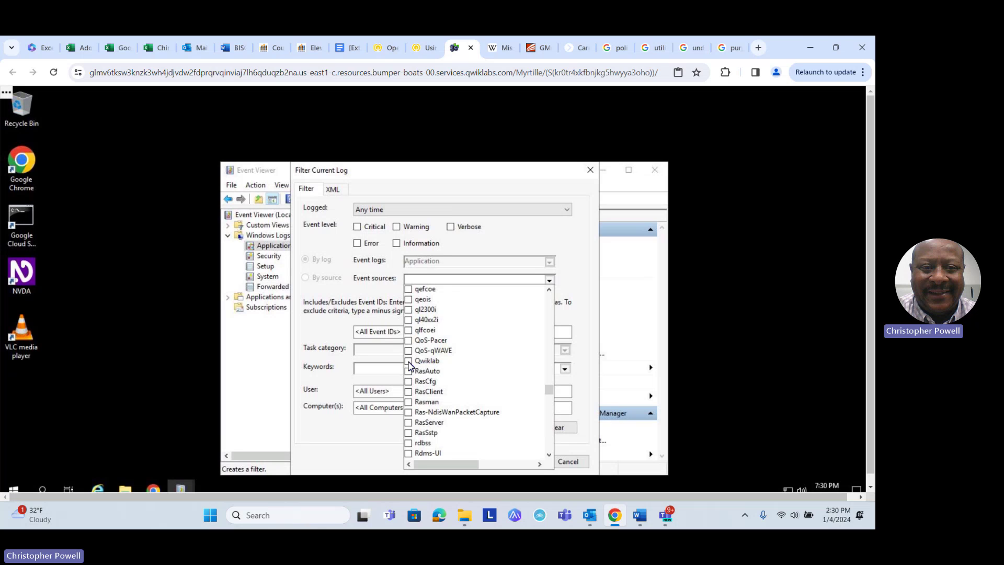
click(425, 362)
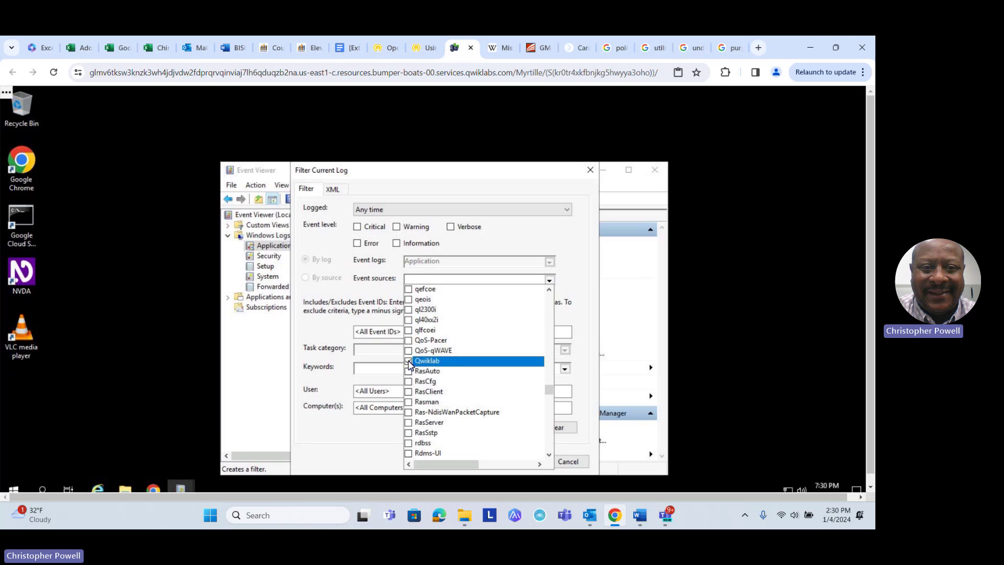
click(589, 442)
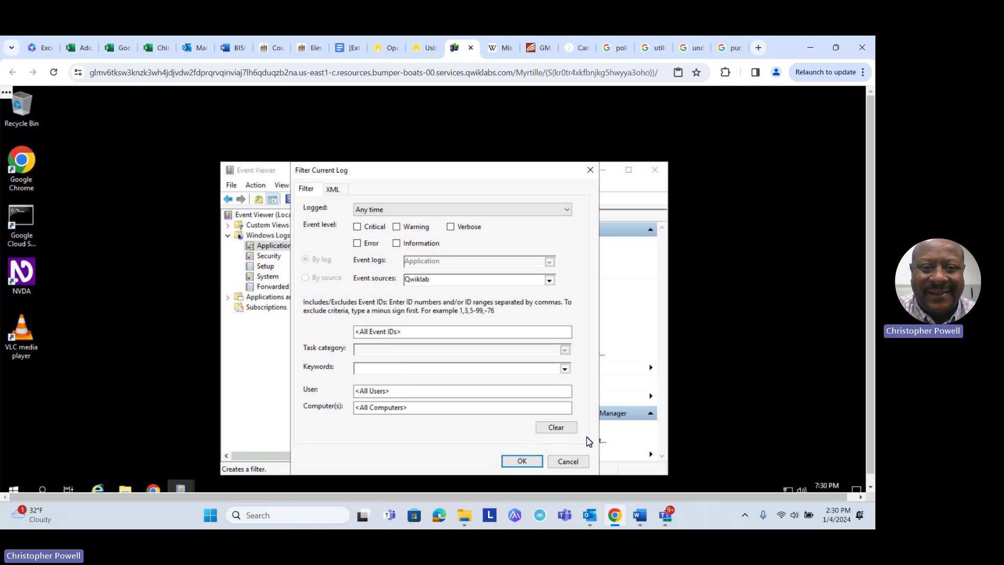
click(521, 461)
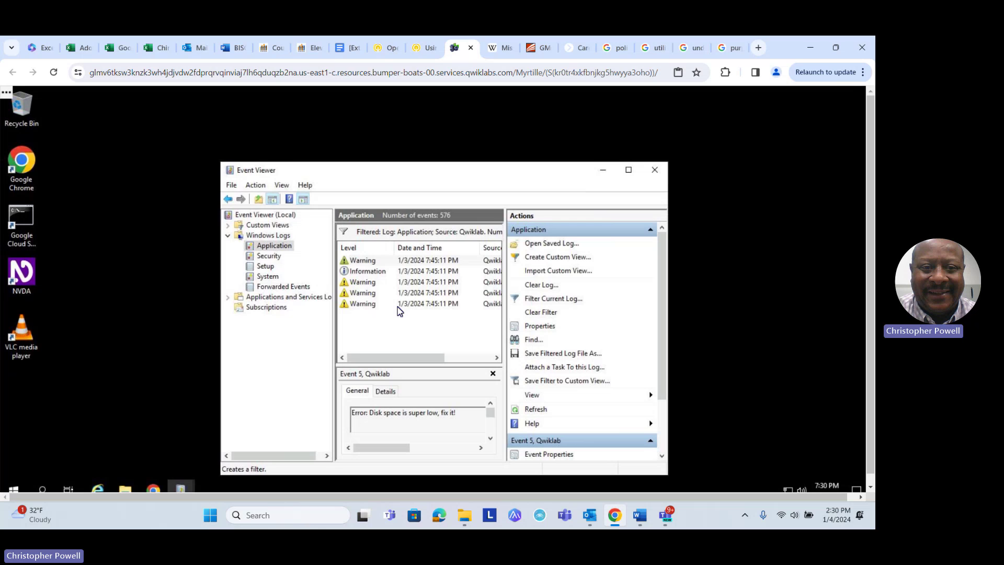
Open the properties of the first Qwiklab warning and review its general information and details
click(364, 262)
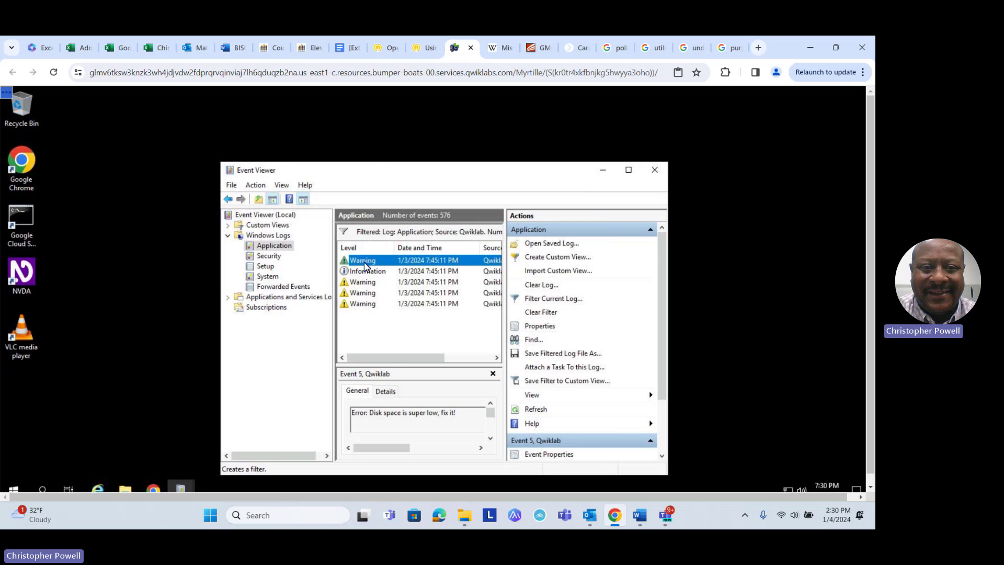
double_click(365, 265)
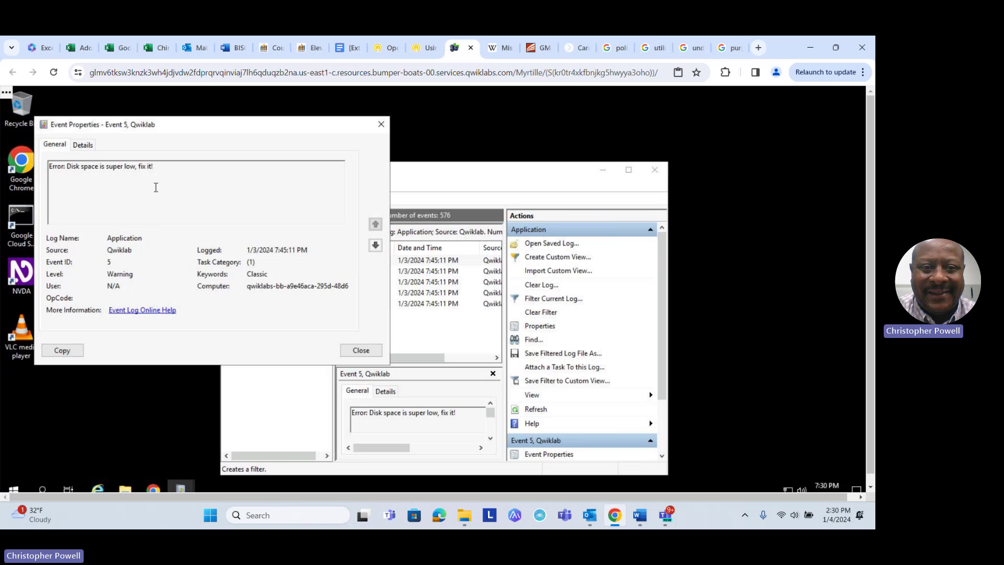
click(83, 147)
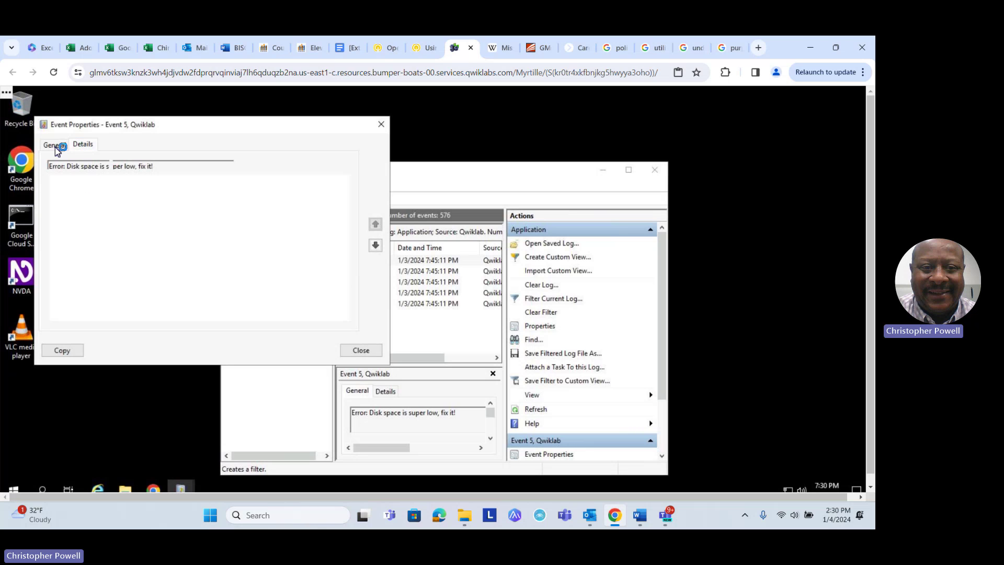
click(56, 148)
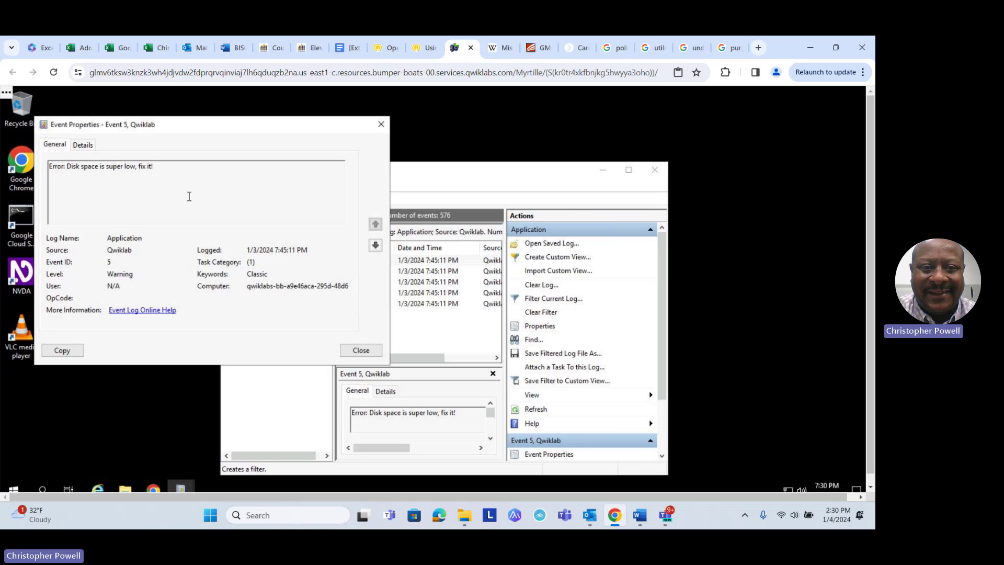
Open This PC in File Explorer on the VM and check the free space on Local Disk (C:)
click(130, 490)
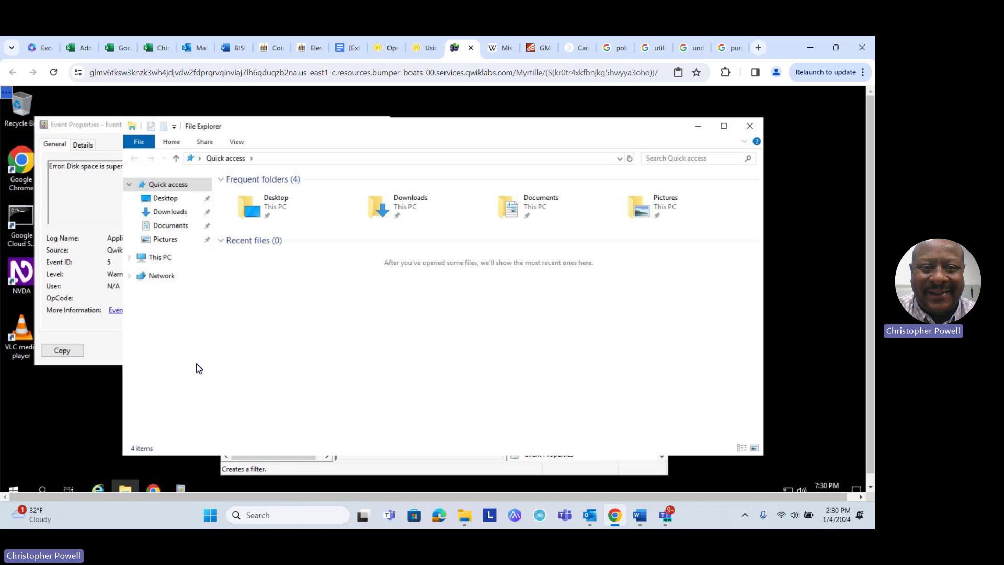
click(162, 259)
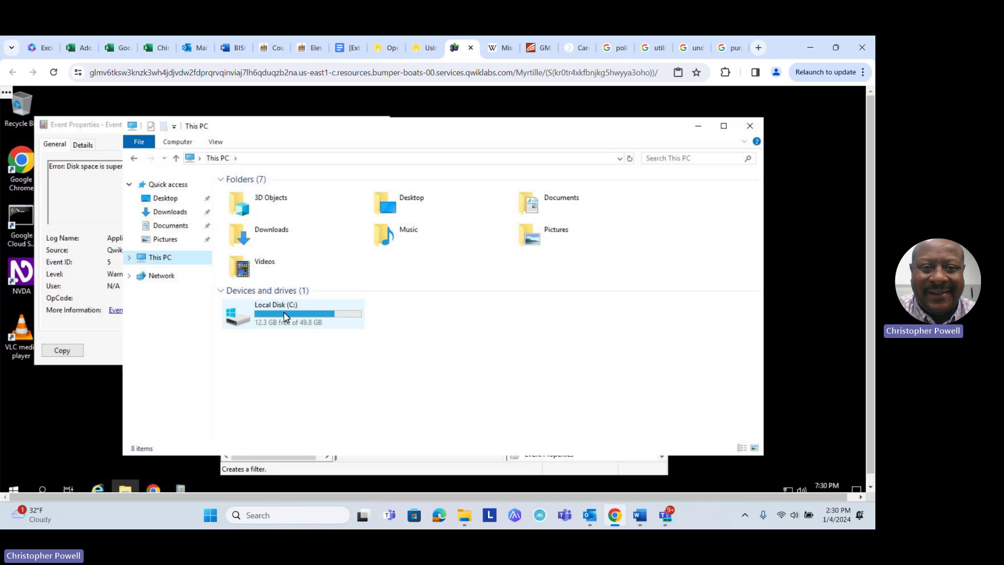
mouse_move(279, 312)
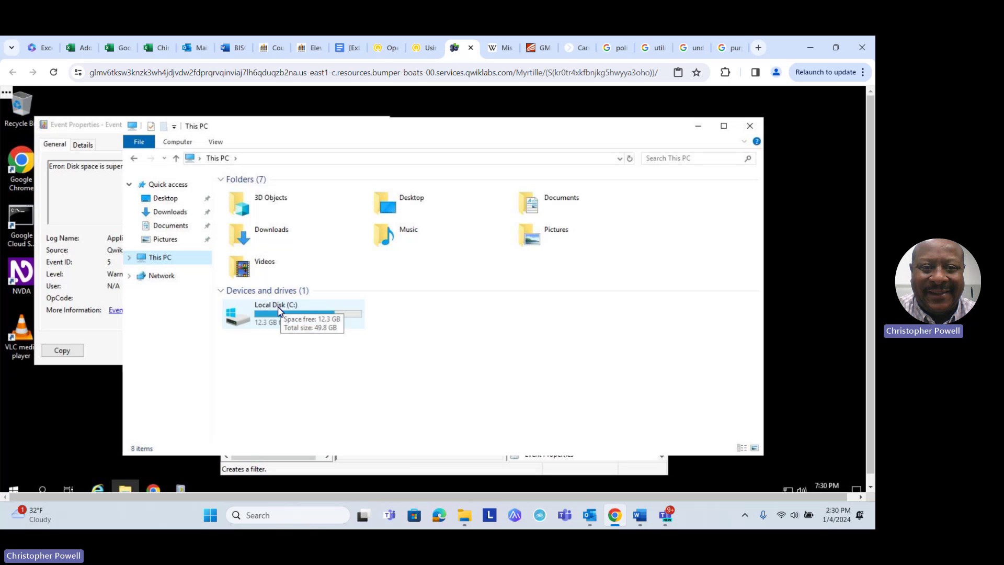
click(280, 311)
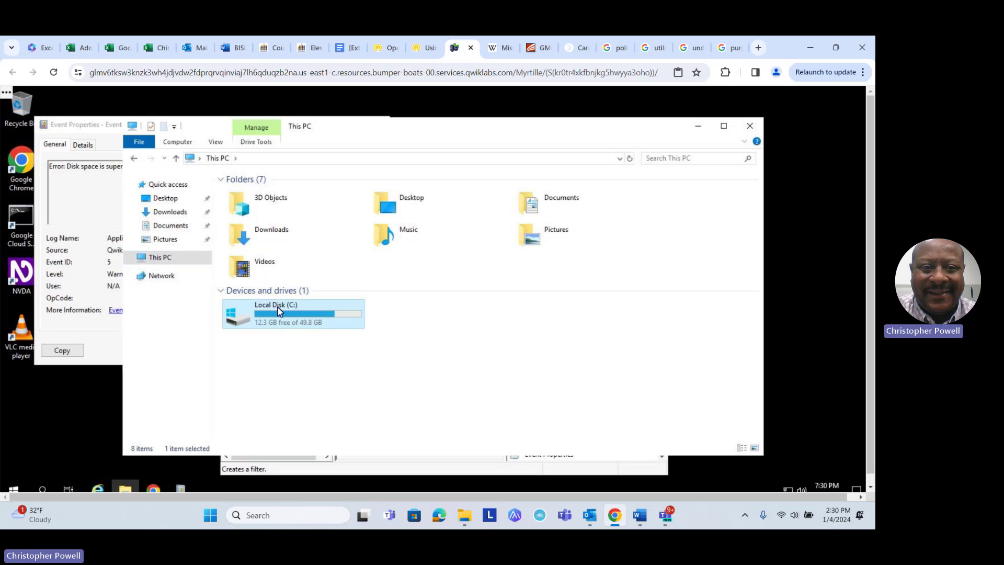
Search This PC and all its subfolders for files of size Gigantic (>4 GB)
click(663, 159)
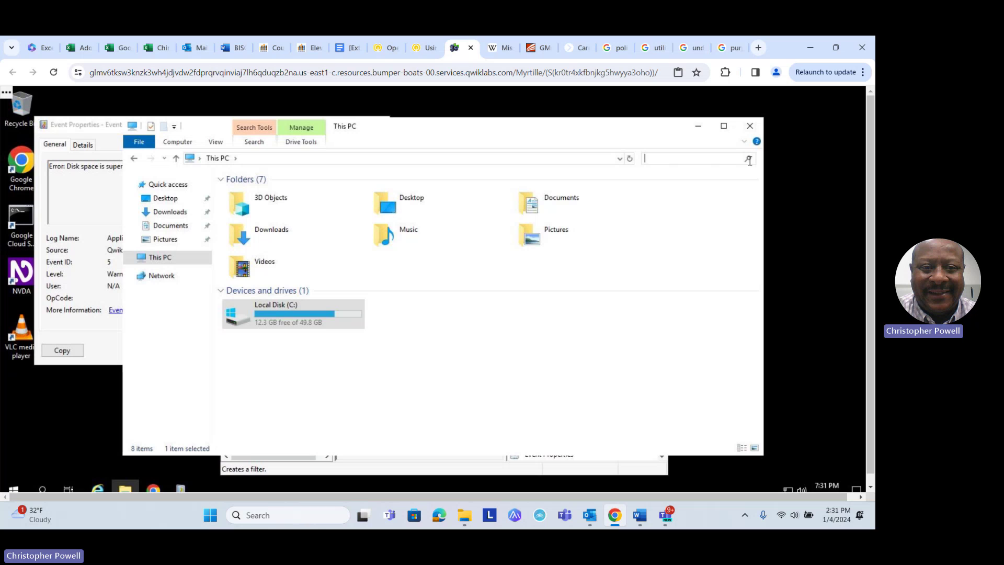
click(258, 132)
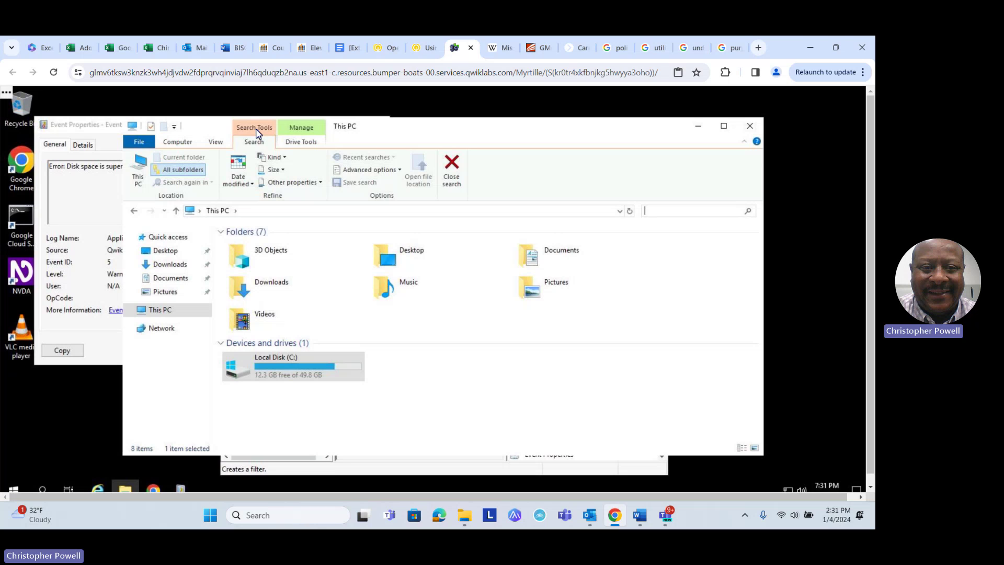
click(282, 171)
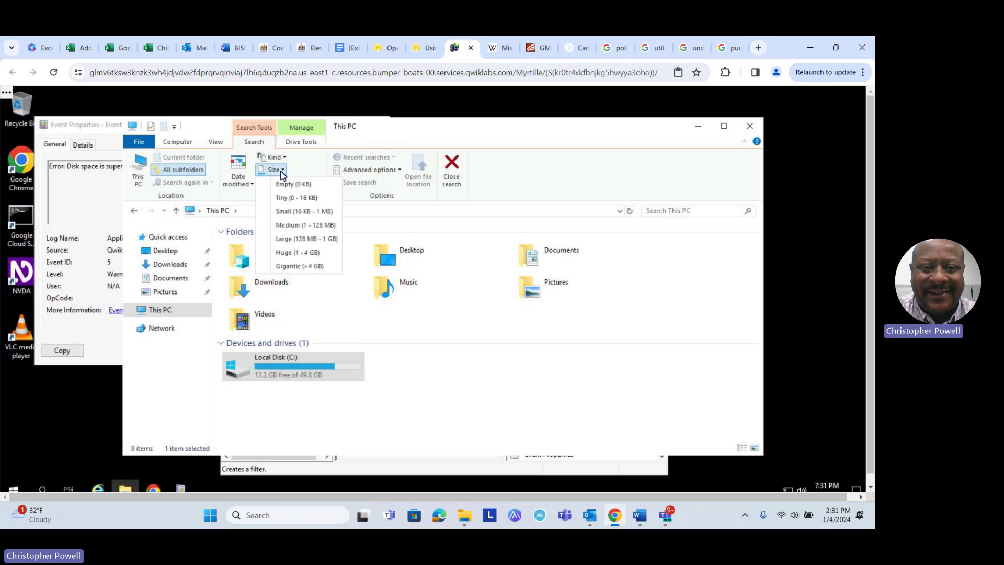
click(293, 269)
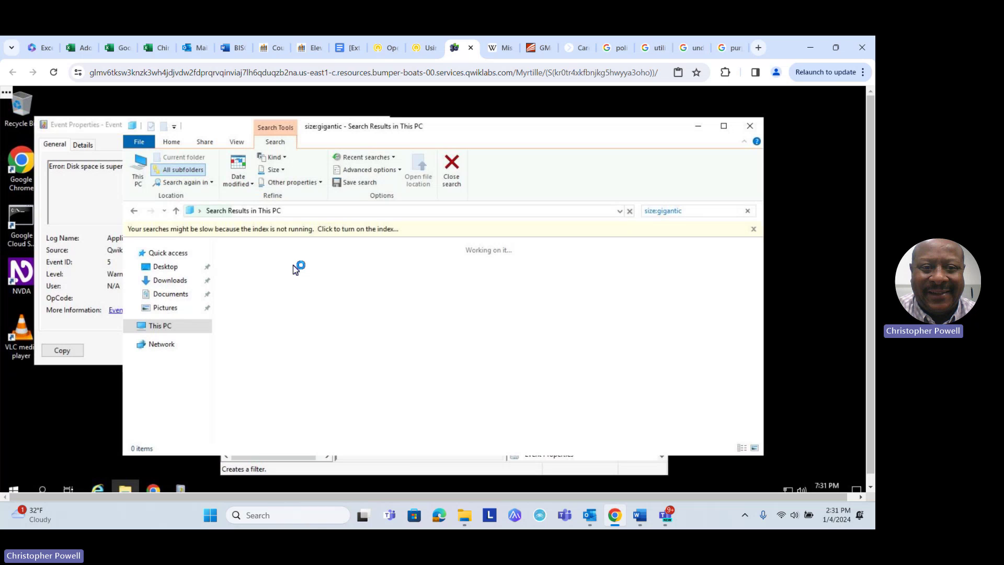
Turn on the search index from the slow-search notice and confirm it
click(400, 231)
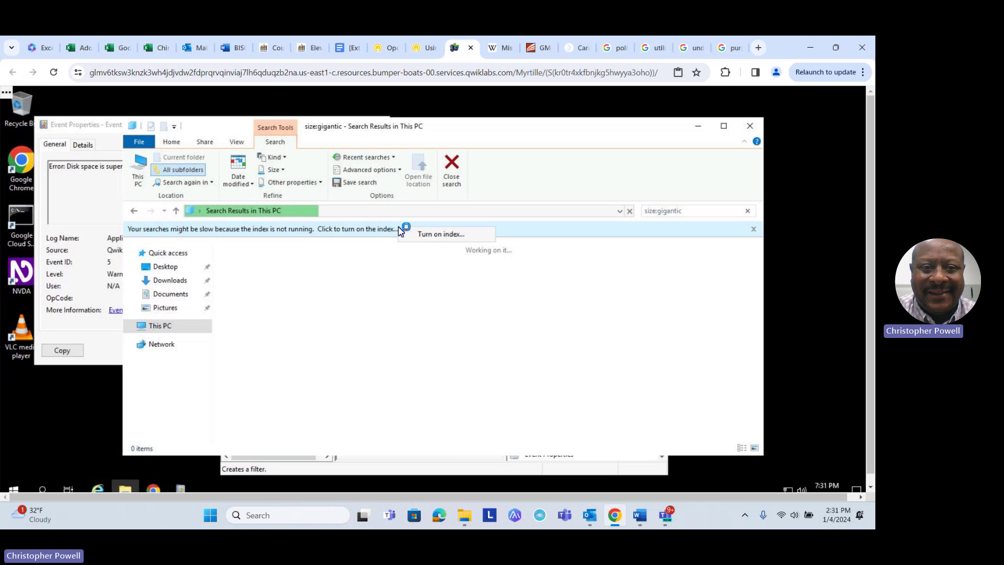
click(441, 234)
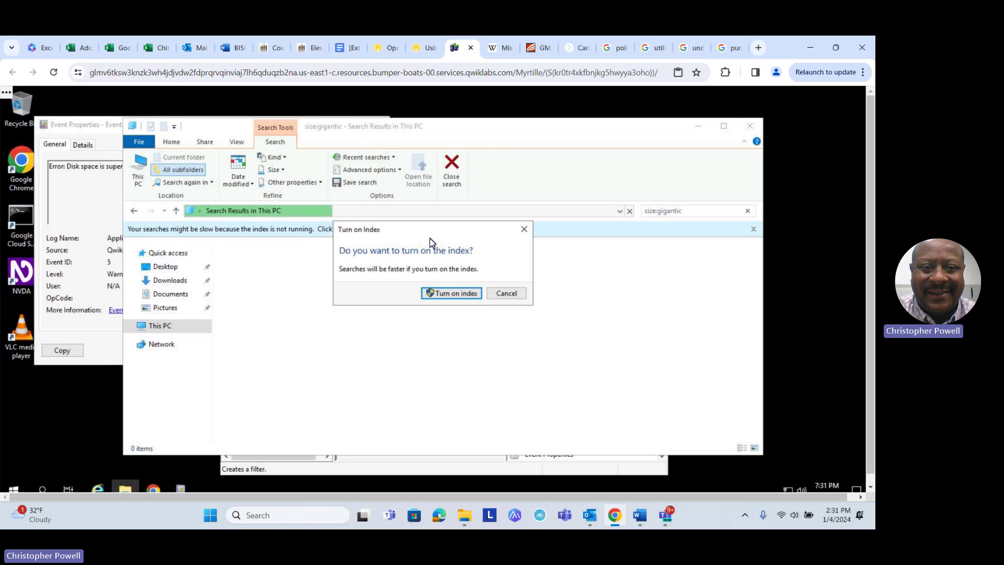
click(471, 294)
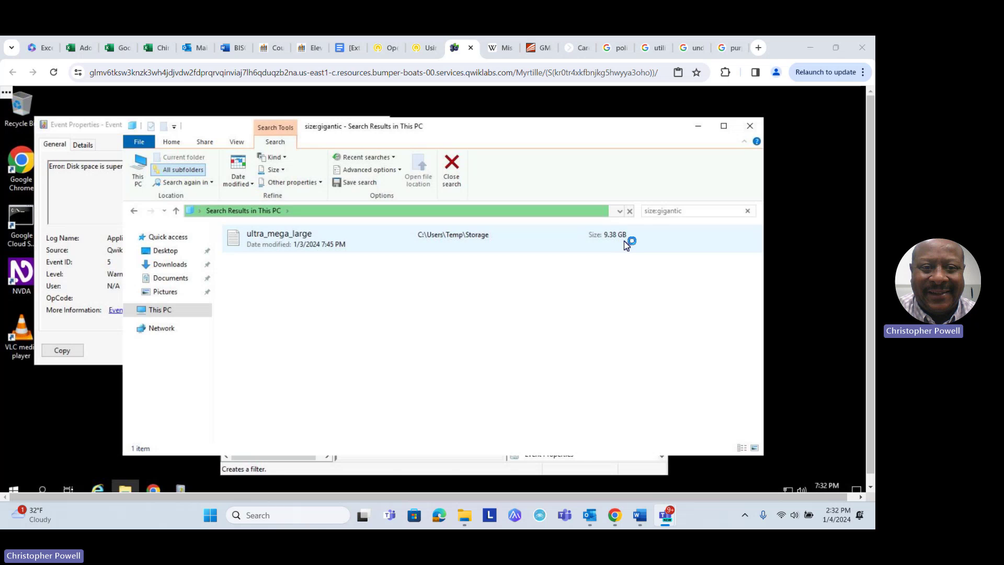
Delete the ultra_mega_large file located in C:\Users\Temp\Storage
click(319, 246)
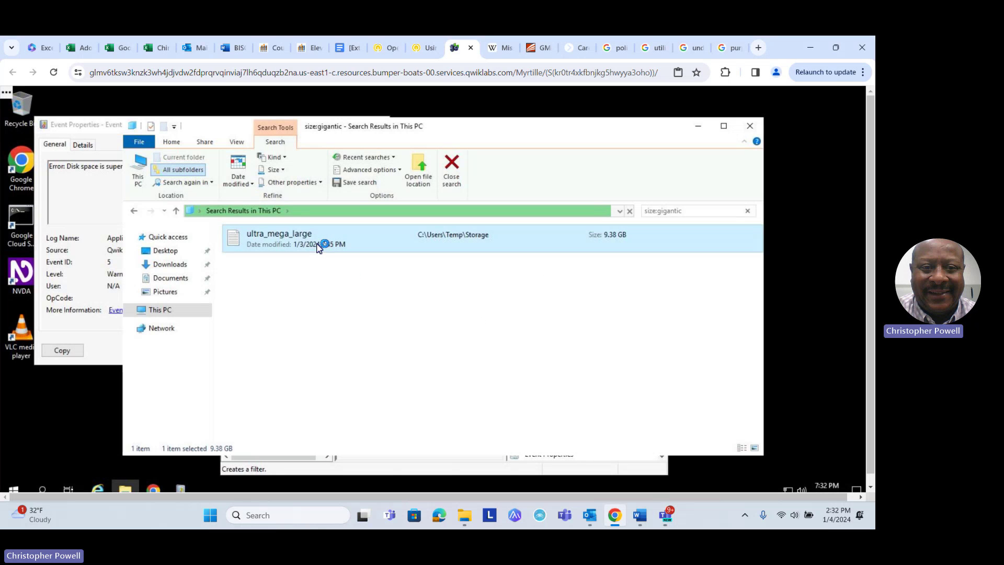
right_click(345, 243)
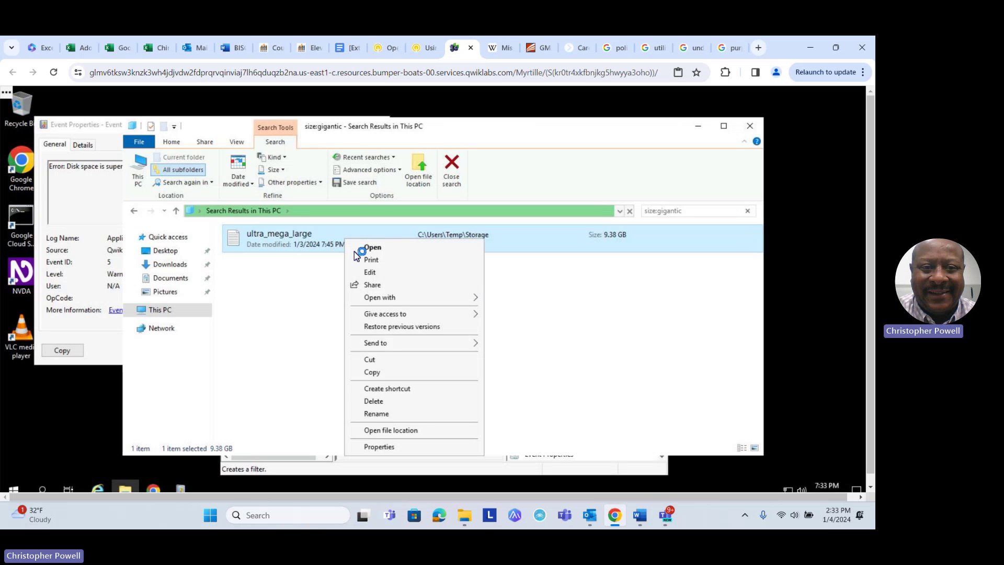
click(383, 401)
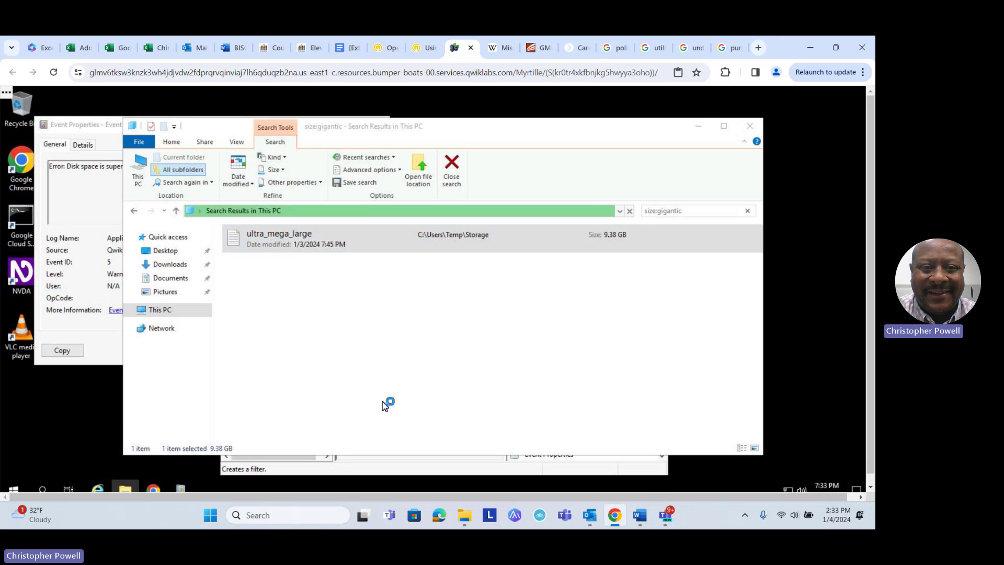
click(269, 229)
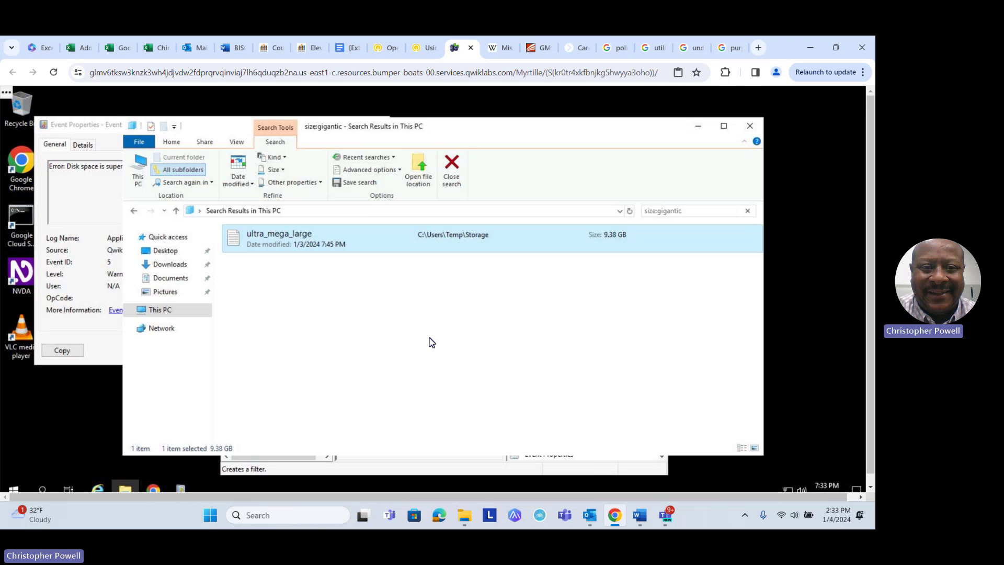
Return to Event Viewer, close the low disk space event's properties, and open the Information-level Qwiklab event
click(702, 130)
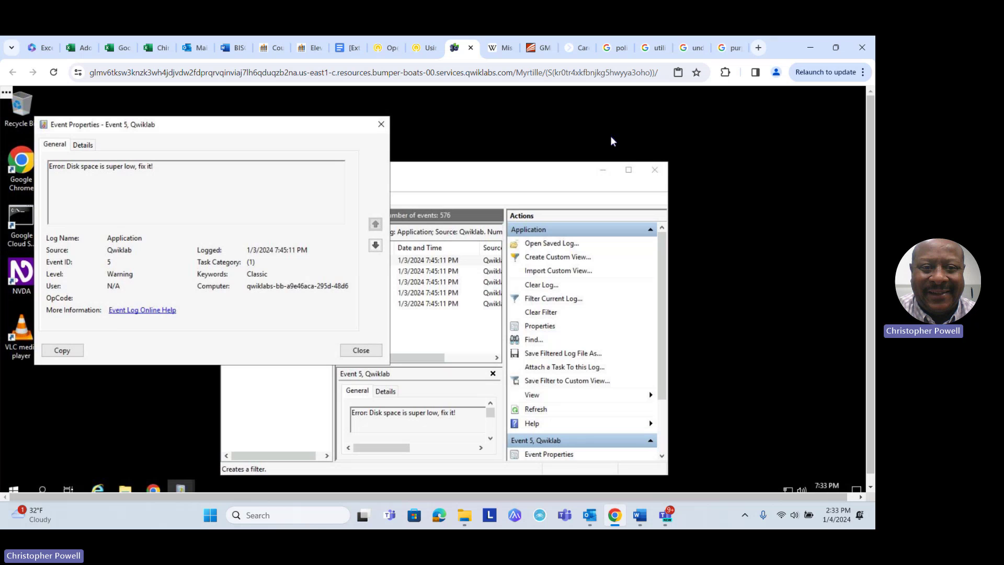
click(380, 124)
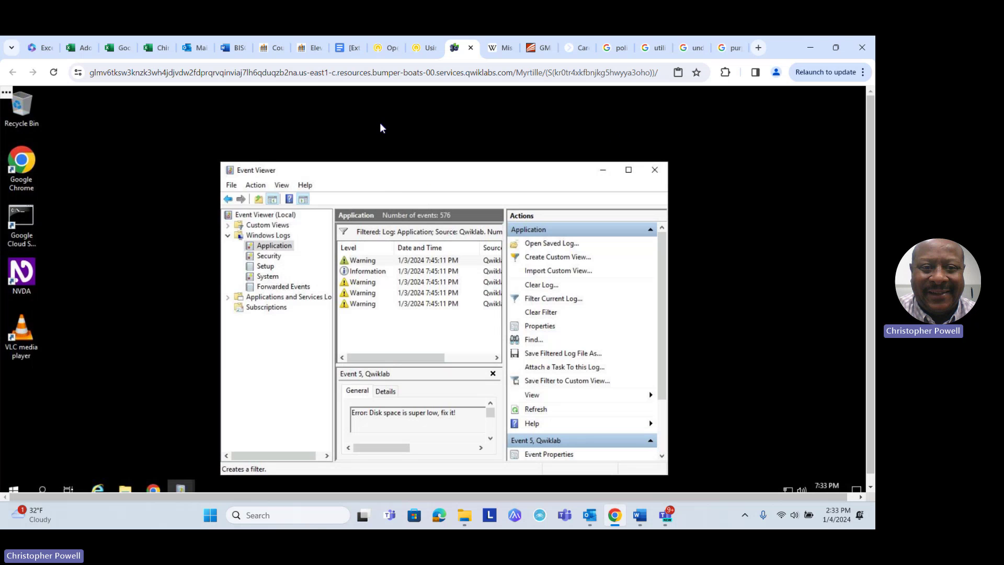
double_click(368, 272)
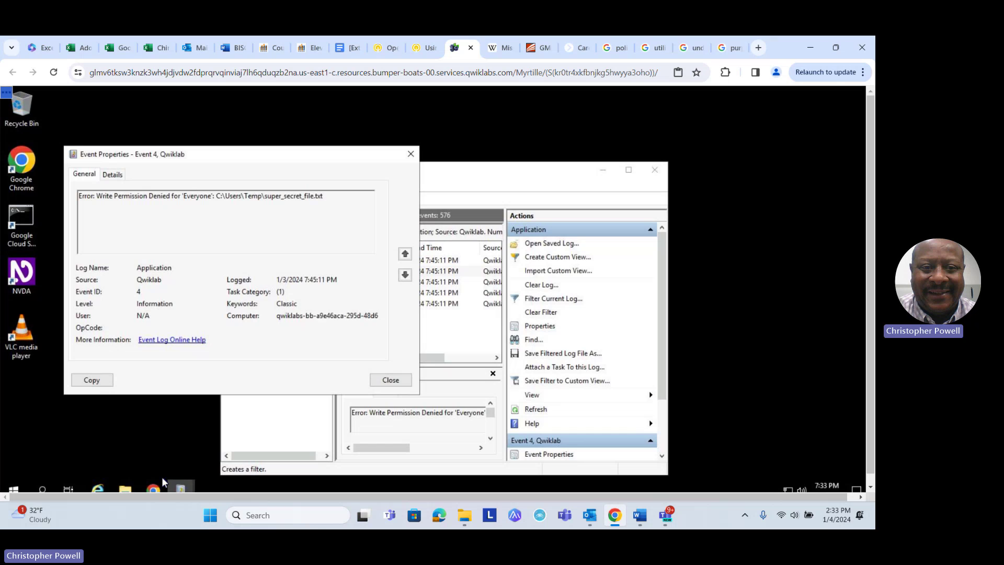
Browse to C:\Users\Temp in File Explorer, keeping the write-permission event's message in view beside the folder window
click(125, 489)
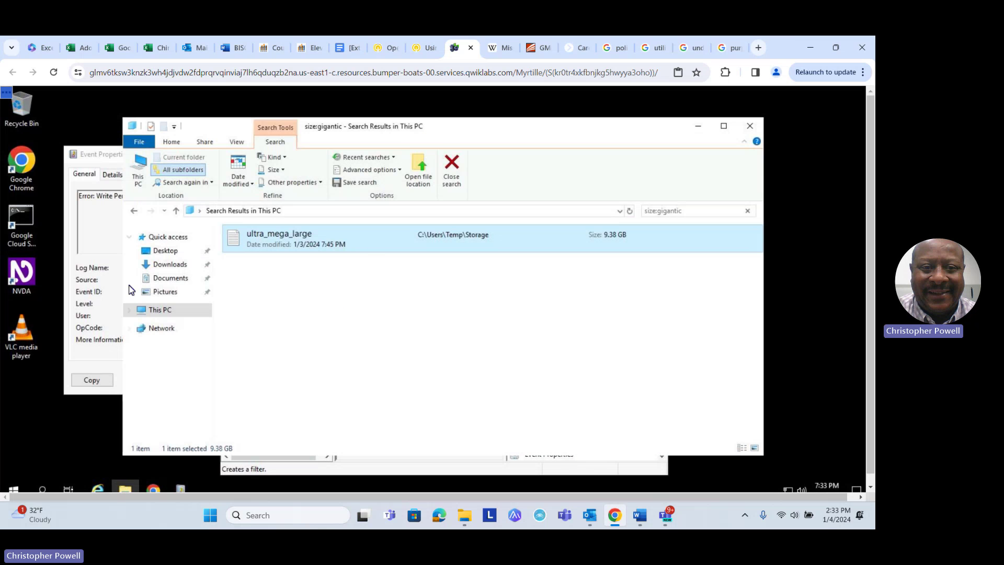
click(171, 317)
double_click(273, 350)
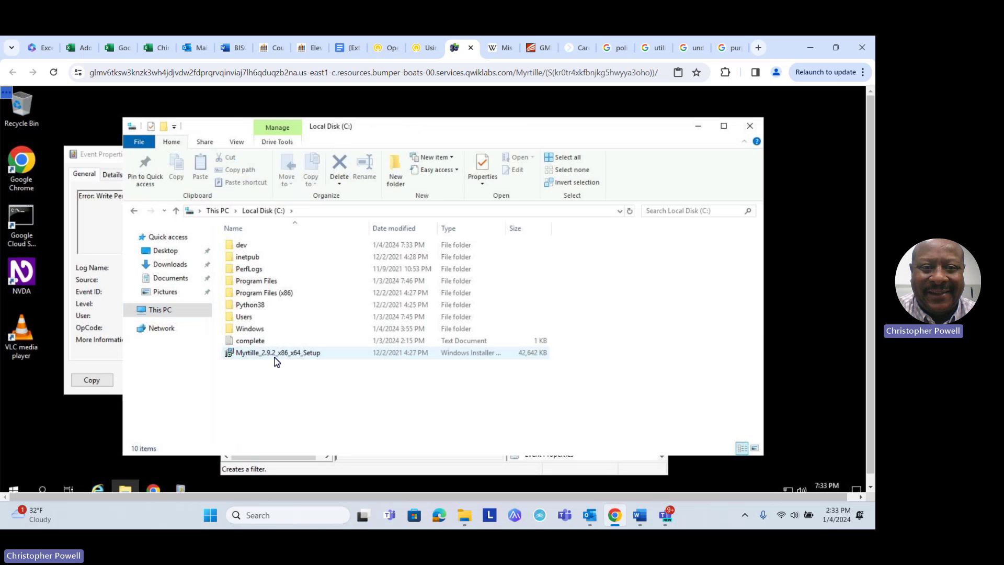
drag(391, 128, 508, 131)
drag(141, 157, 86, 153)
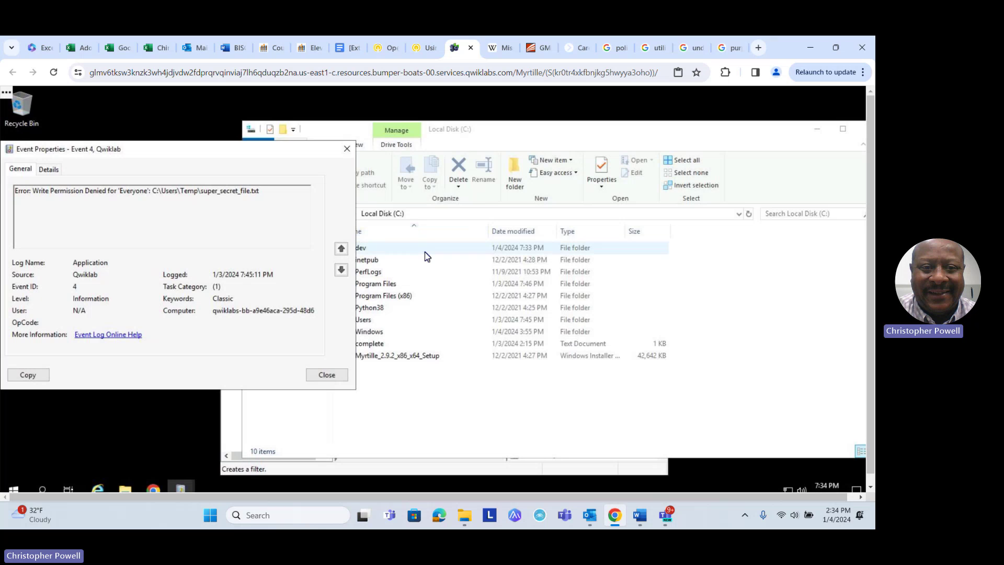
click(500, 137)
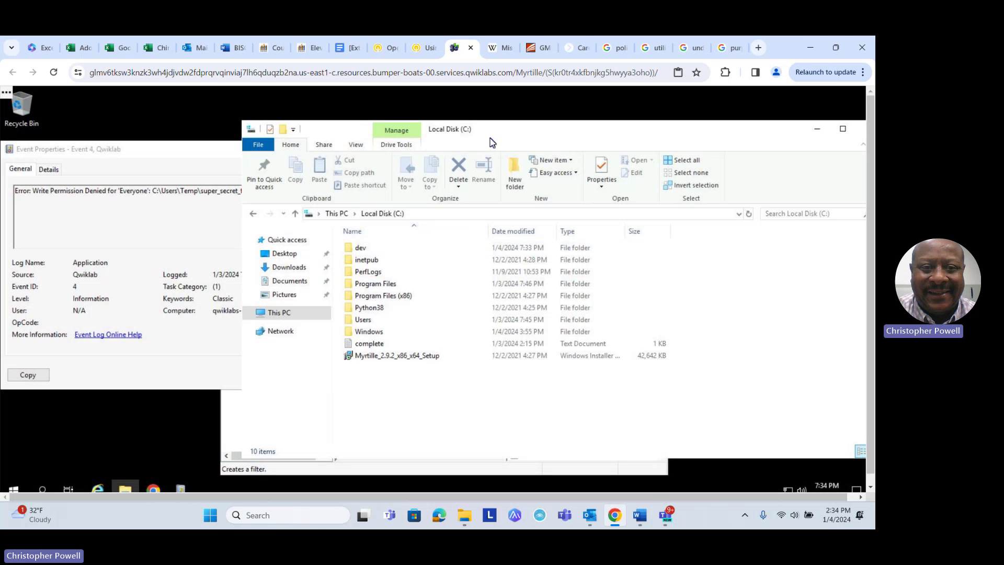
double_click(360, 324)
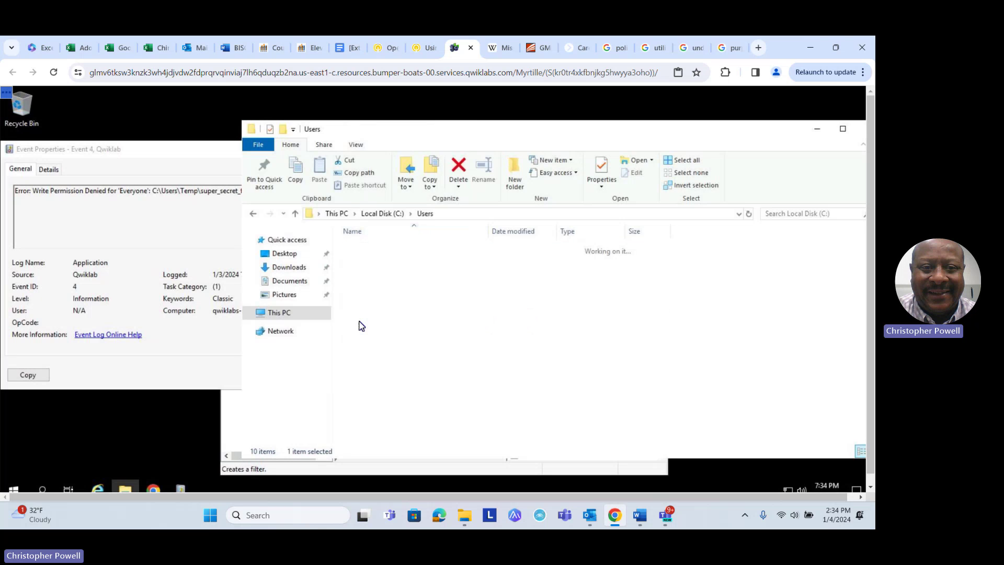
double_click(368, 311)
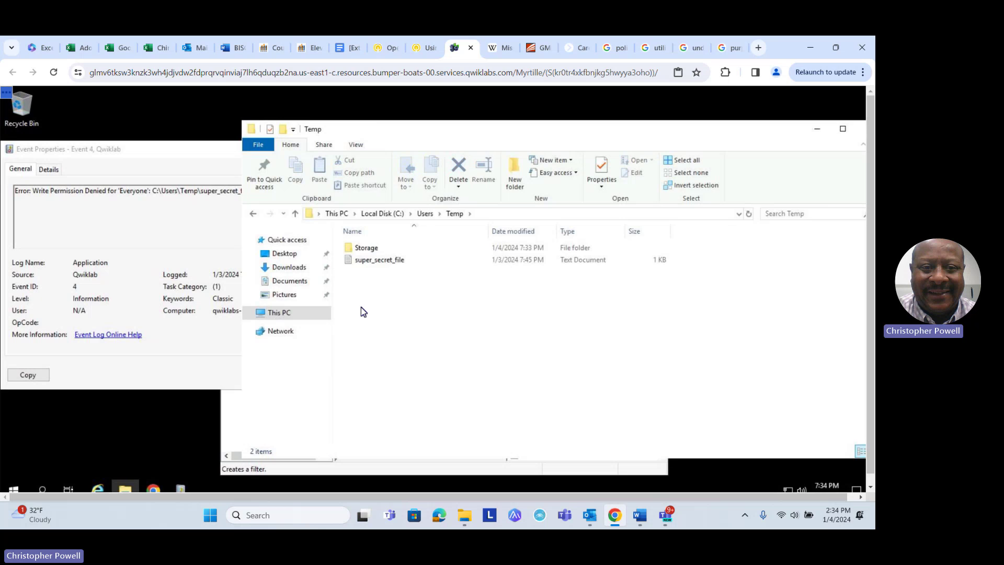
Allow Write permission for Everyone on super_secret_file and close its properties
click(373, 263)
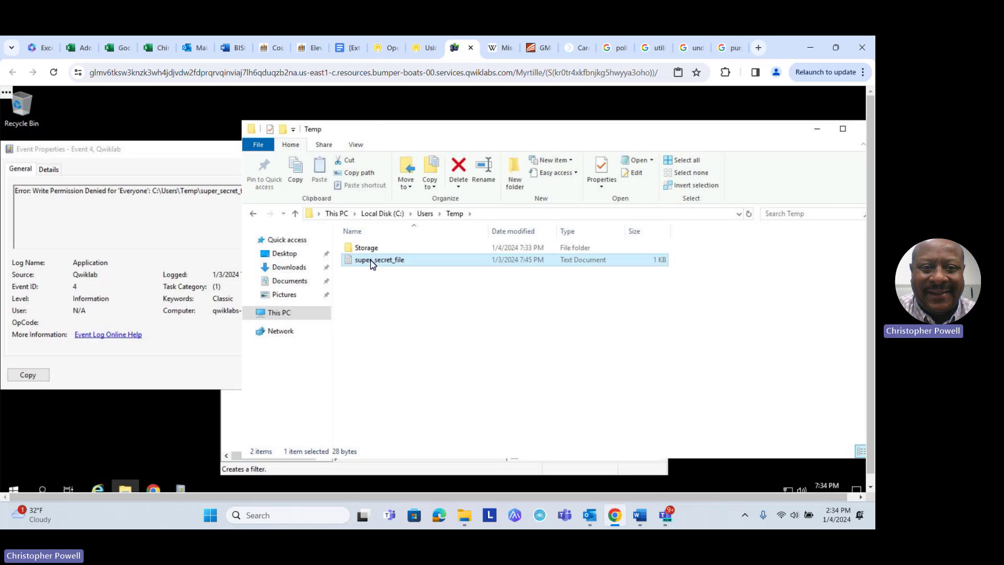
right_click(370, 260)
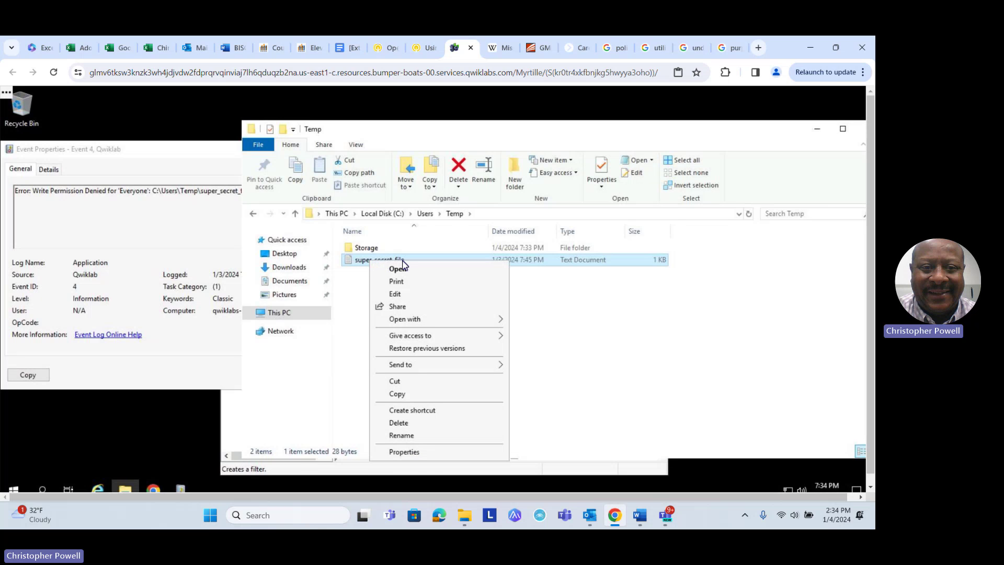
click(418, 451)
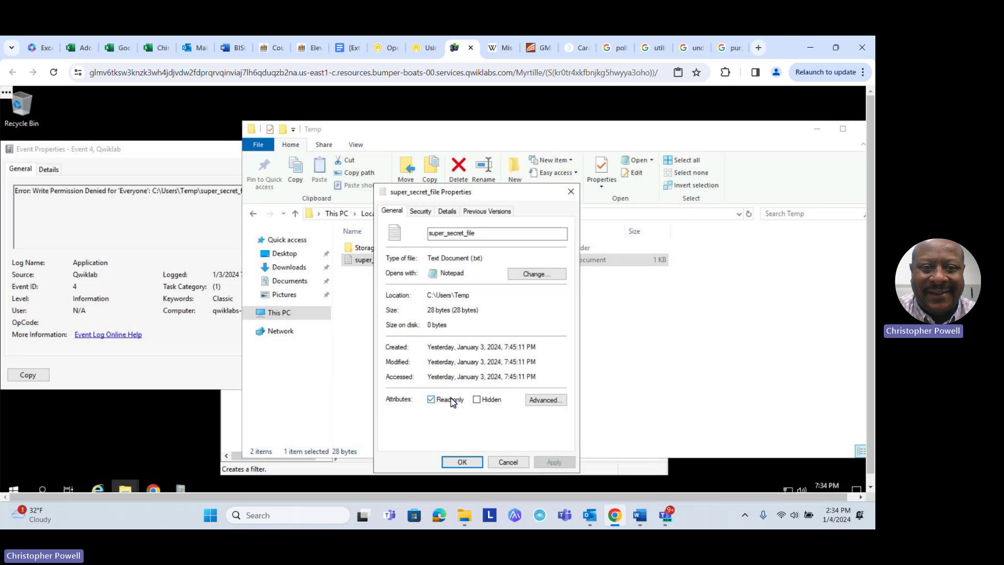
click(422, 214)
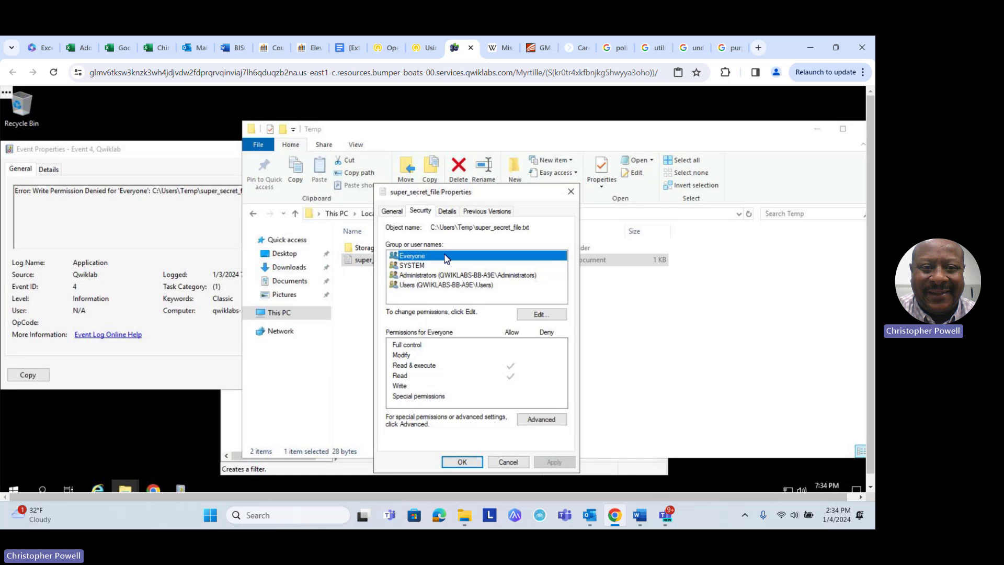
click(529, 314)
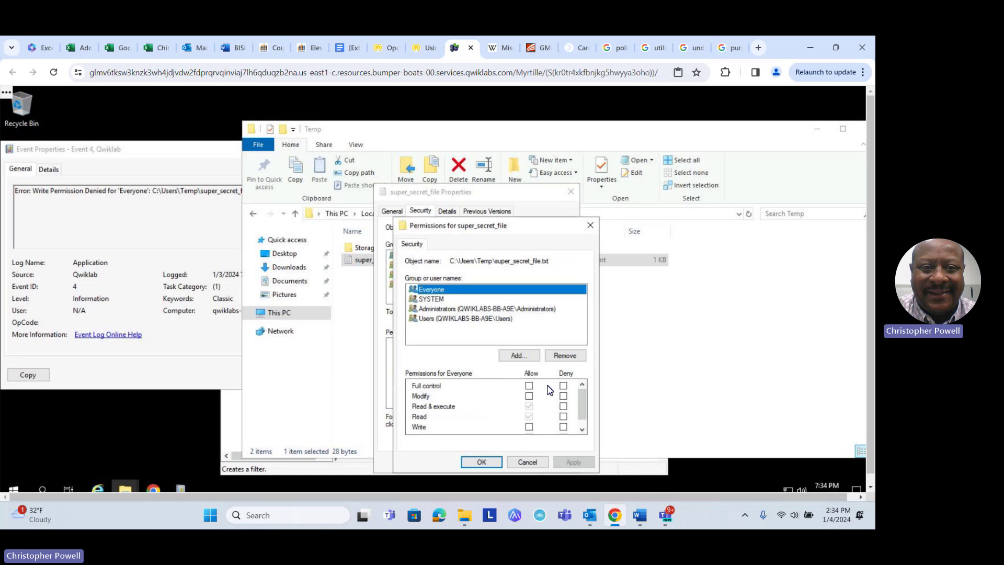
click(530, 428)
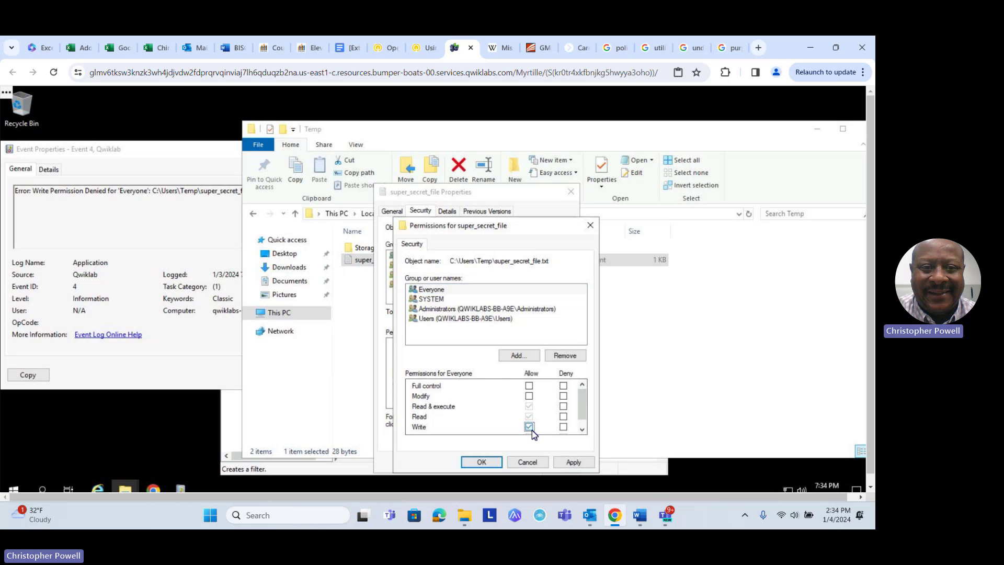
click(572, 464)
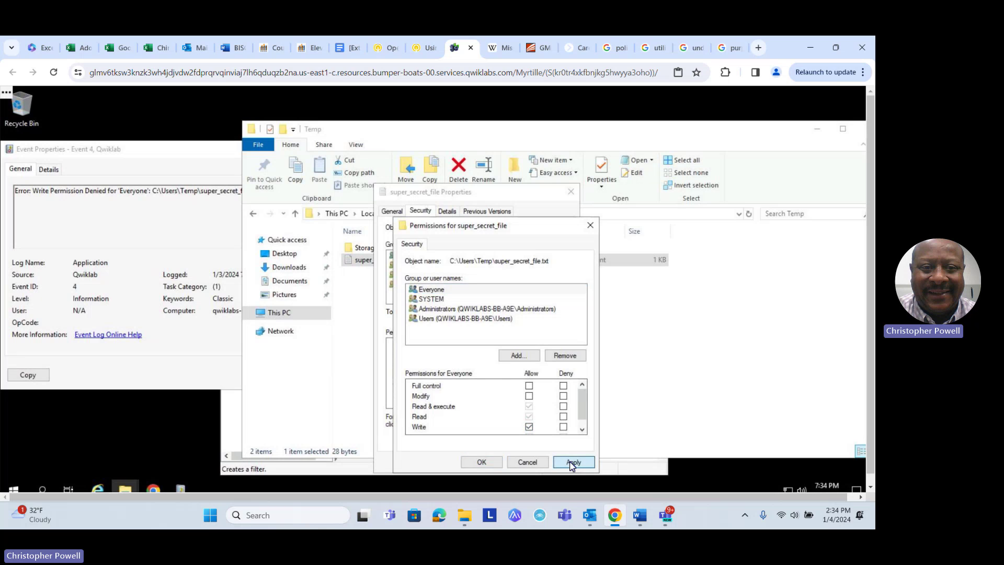
click(481, 462)
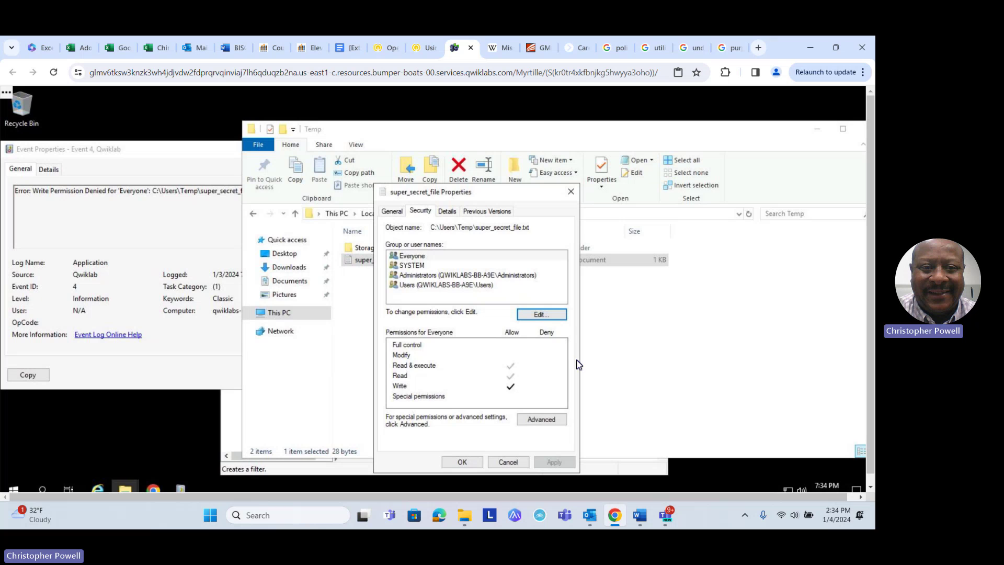
click(462, 462)
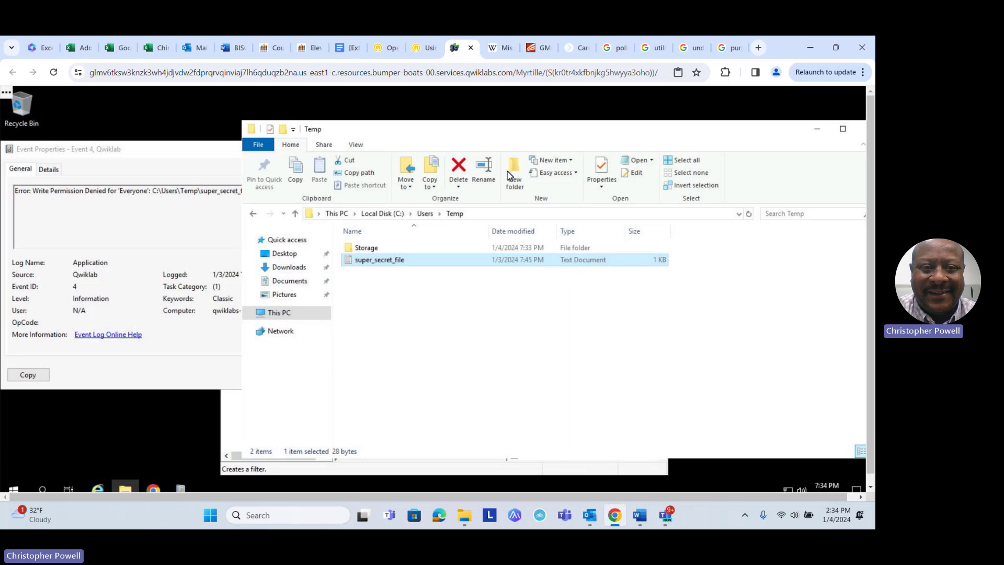
Return to the lab instructions page and check the progress of the Fix Permissions checkpoint
click(423, 59)
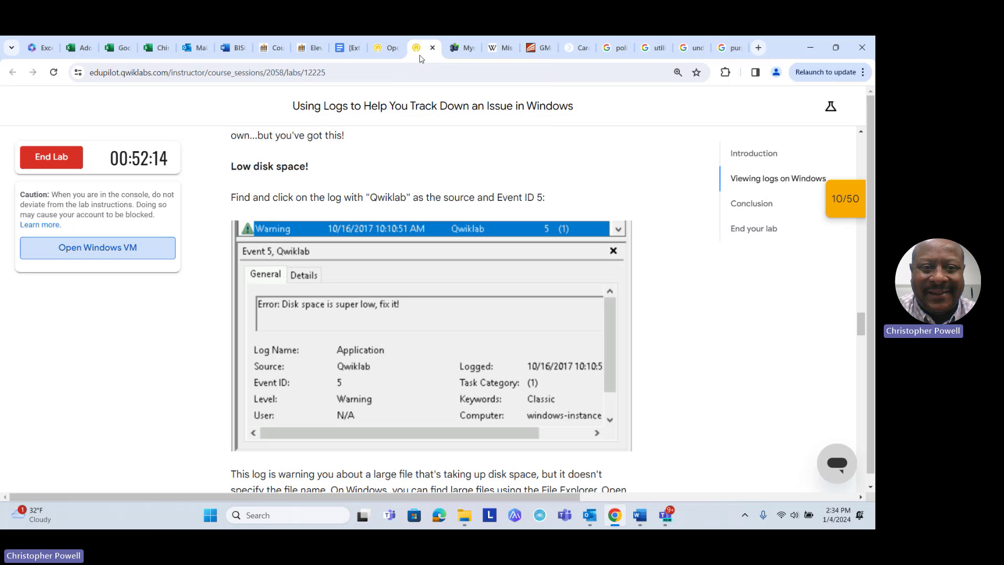
click(848, 210)
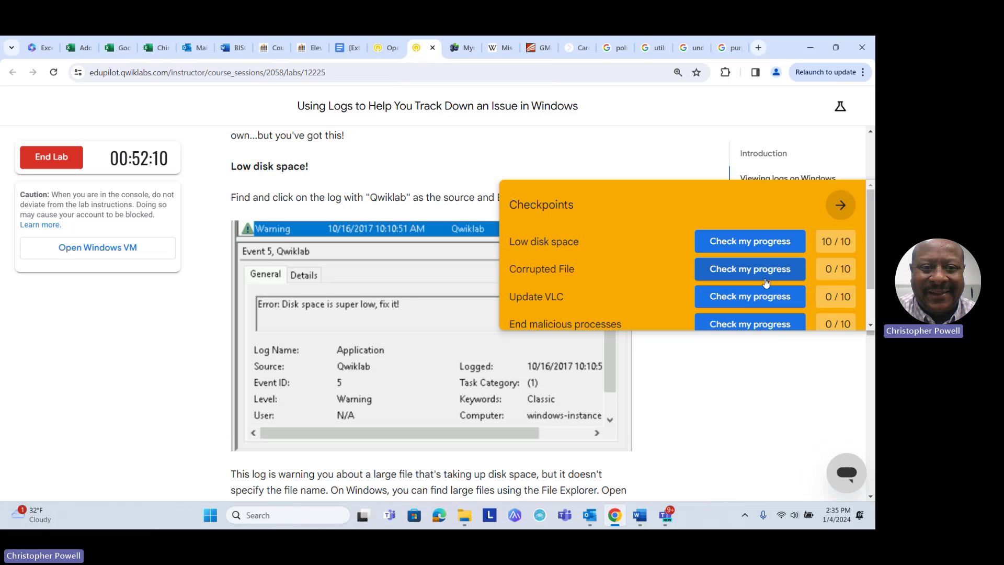
scroll(642, 256, down, 1)
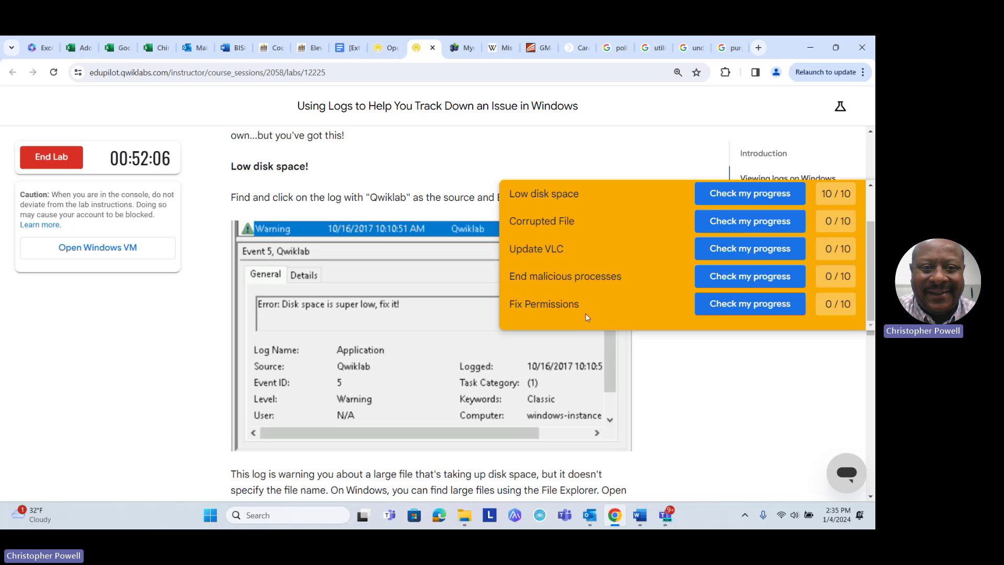
click(760, 307)
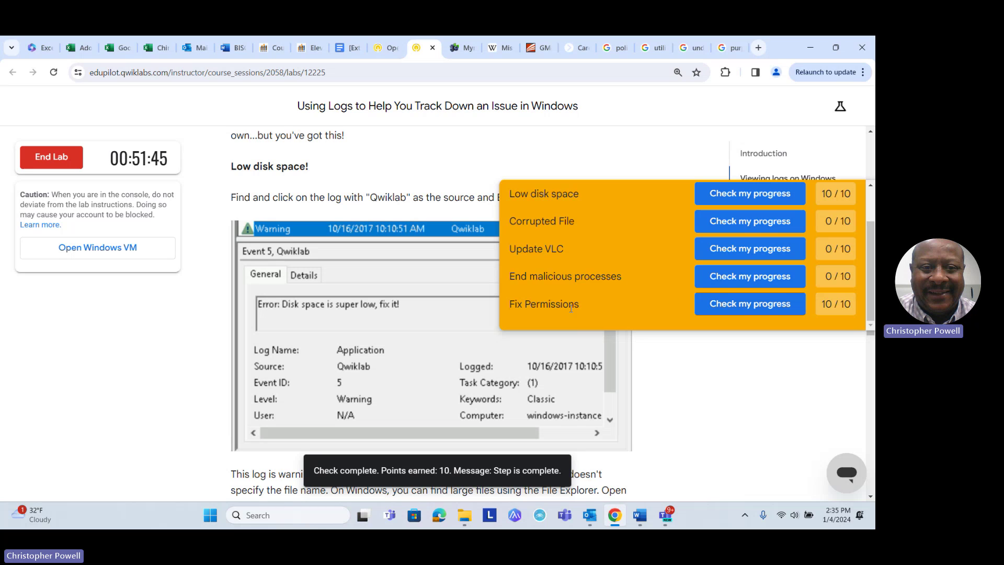
scroll(640, 309, up, 1)
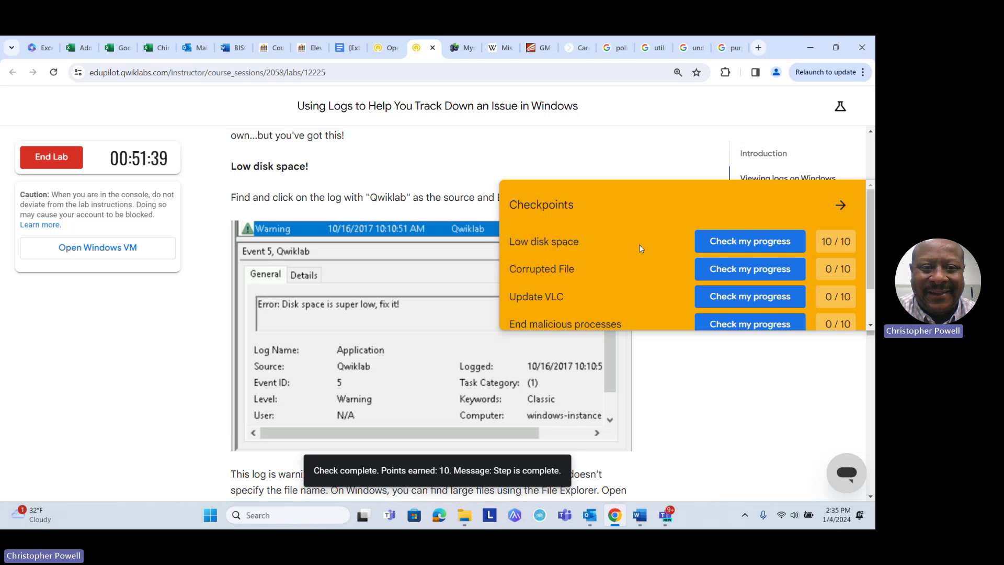
scroll(653, 209, down, 1)
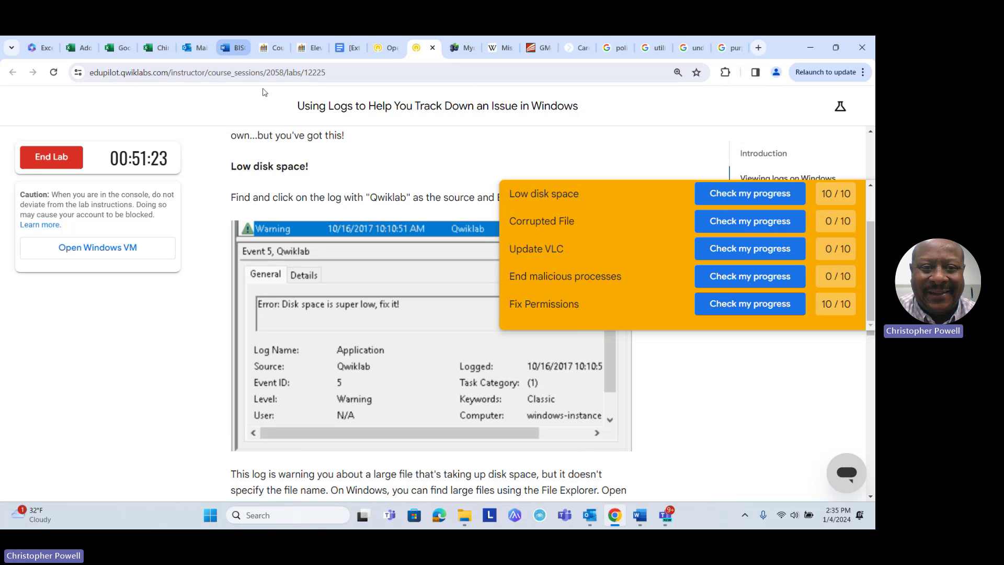
Regroup the Google search tabs on hardware vendors, cloud use and disaster recovery plans closer to the Windows VM tab
click(648, 49)
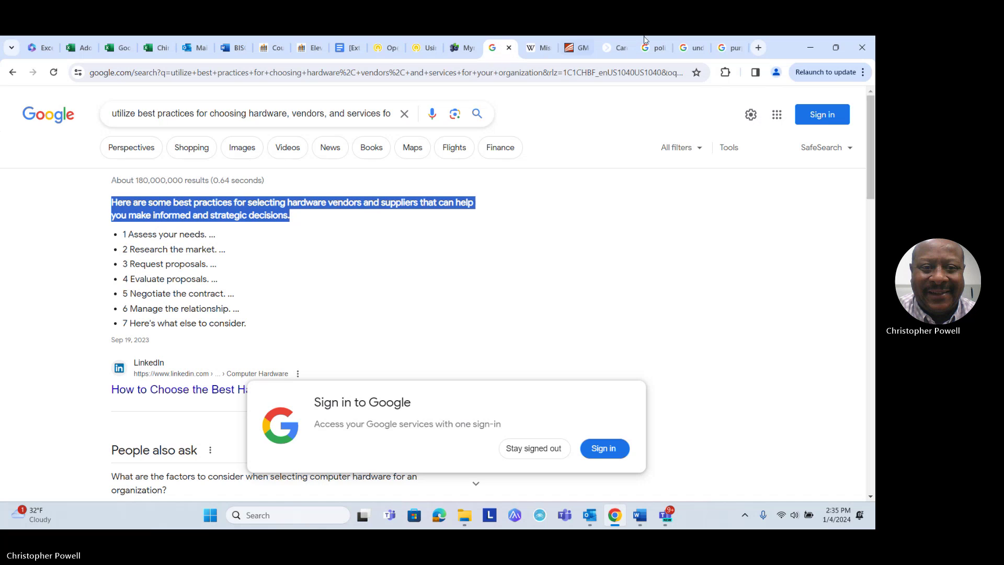
click(708, 49)
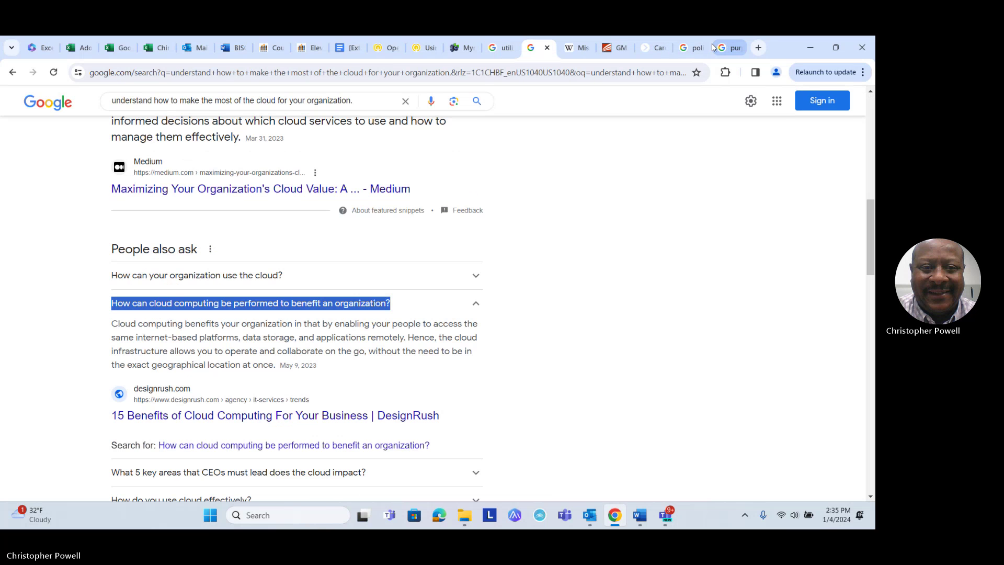
click(733, 48)
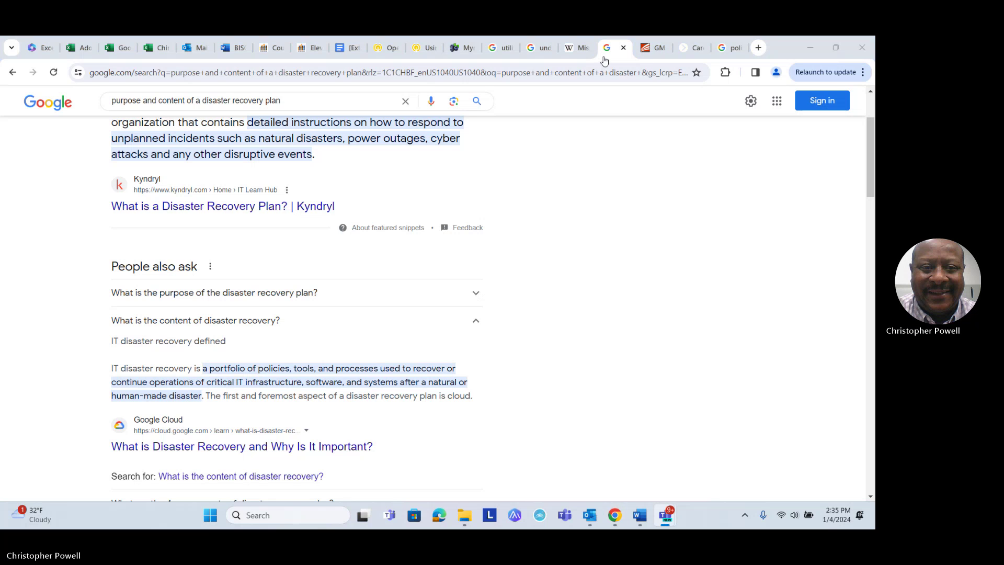
click(600, 196)
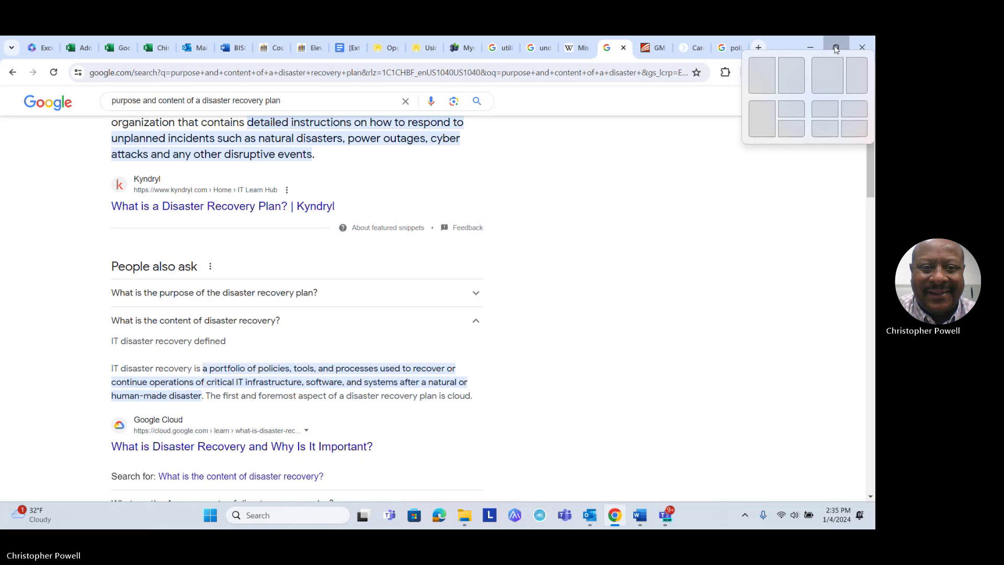
click(835, 48)
drag(768, 50, 765, 106)
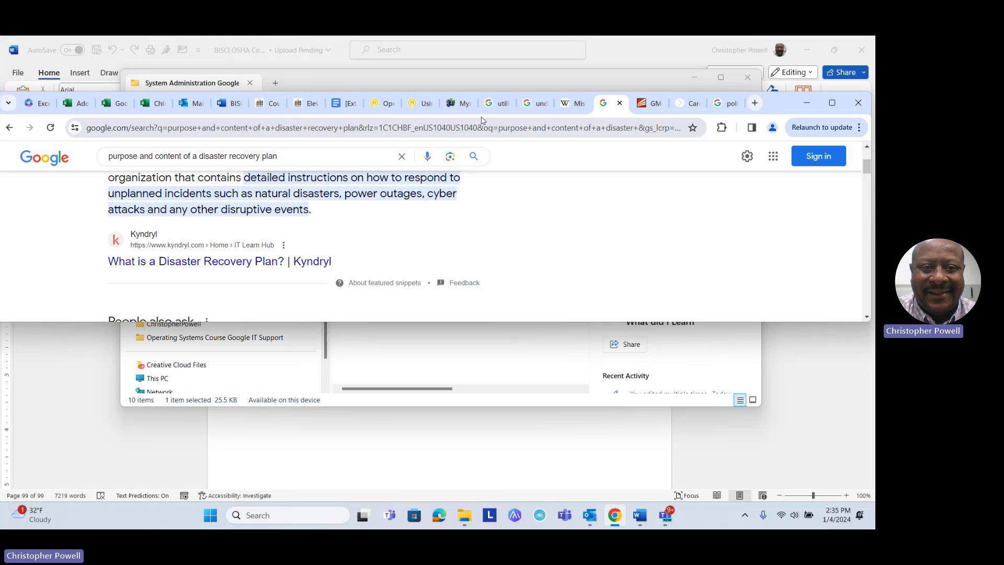
Return to the Windows VM, clear away the Temp folder window and the write-permission event's properties, and open the Qwiklab warning directly below it
click(459, 103)
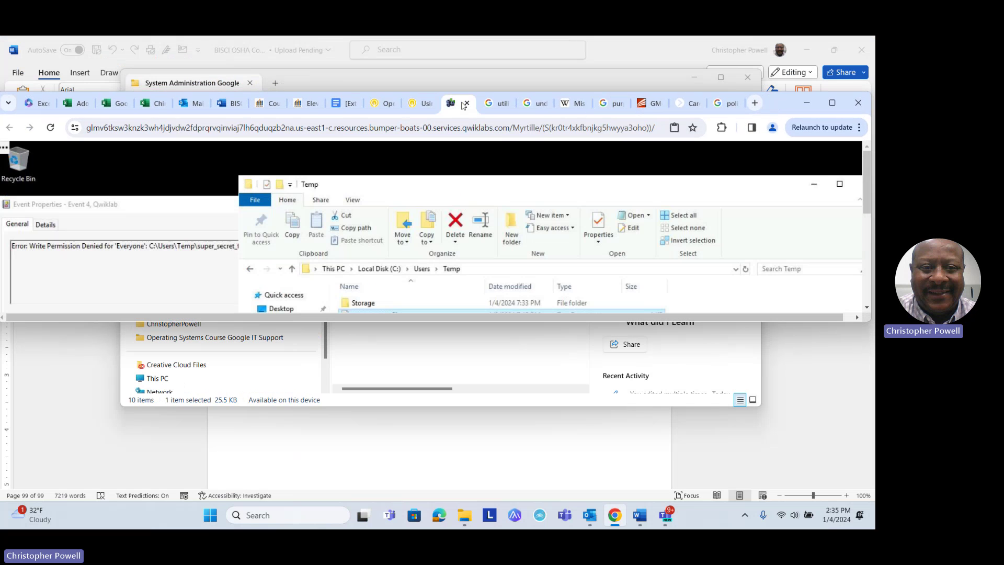
click(832, 103)
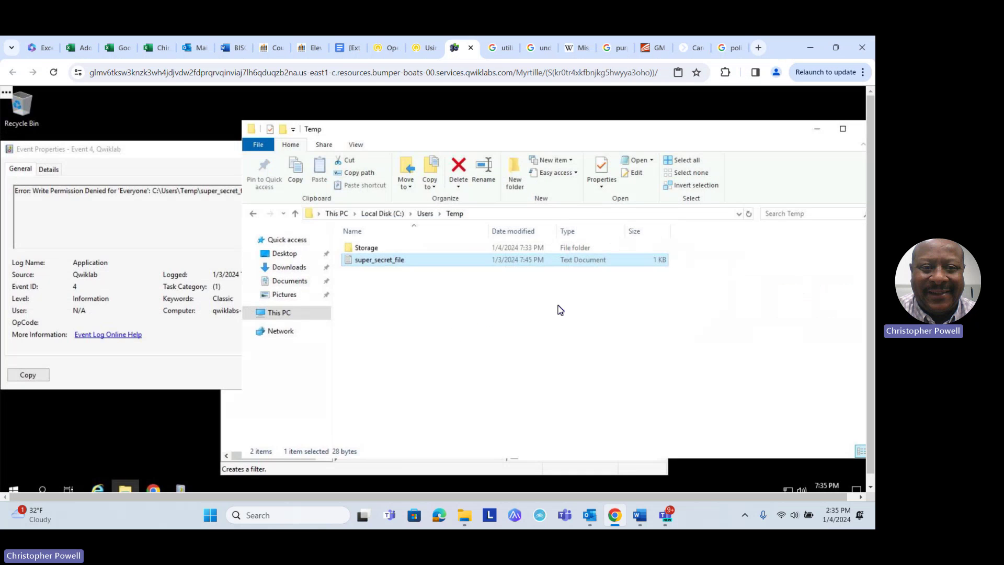
double_click(677, 137)
click(806, 131)
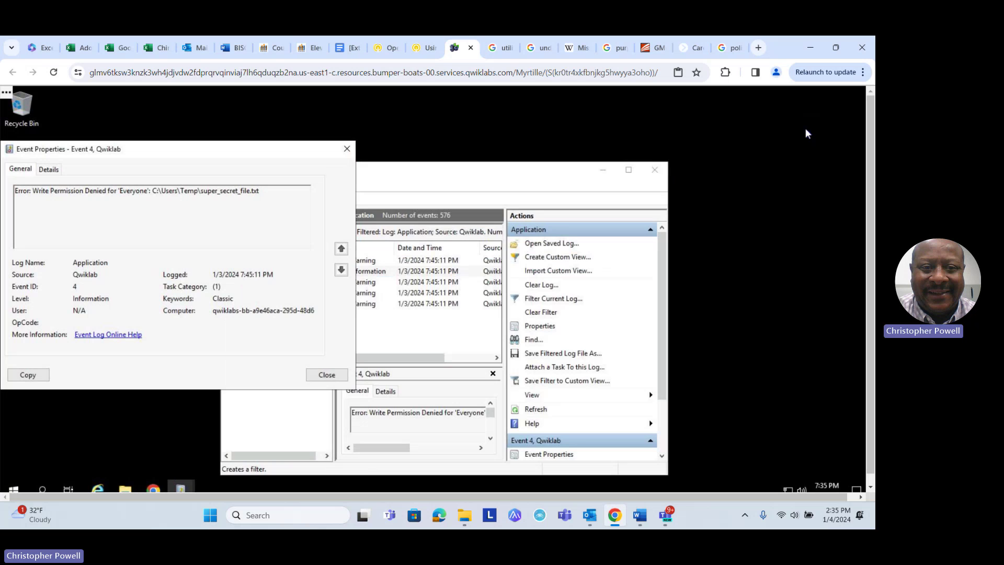
click(347, 152)
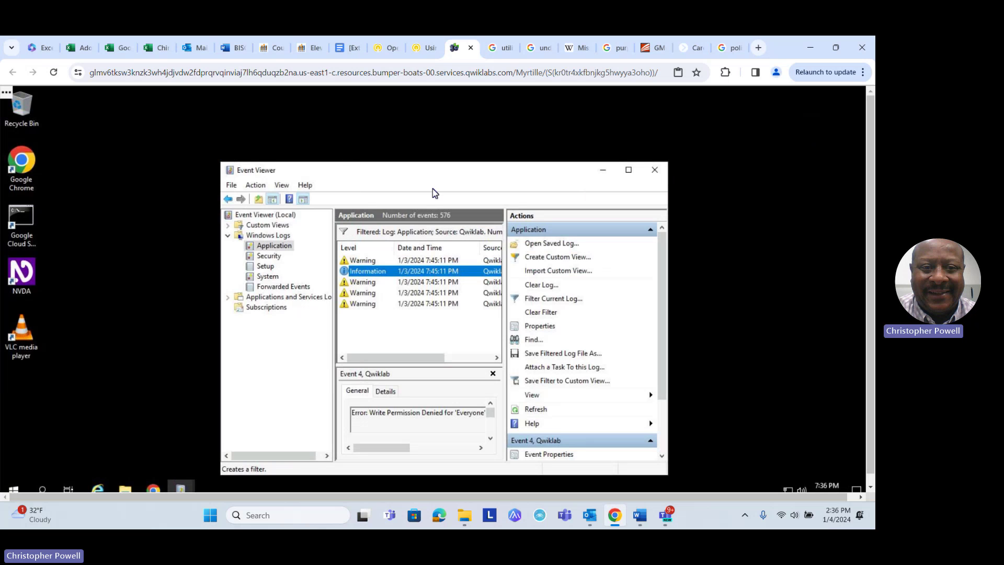
double_click(374, 282)
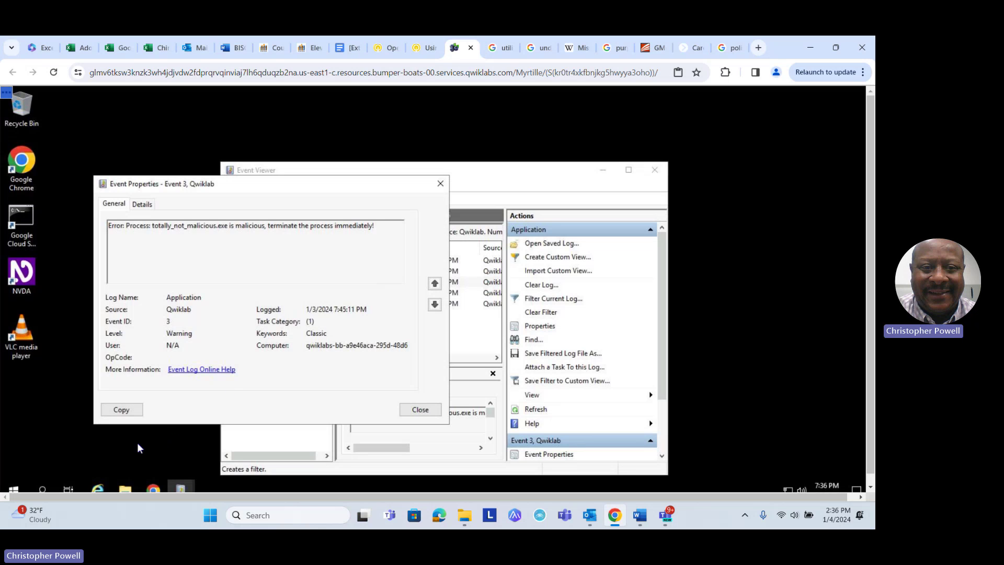
Search the VM for Task Manager, open it, and expand it to the detailed process view
click(43, 489)
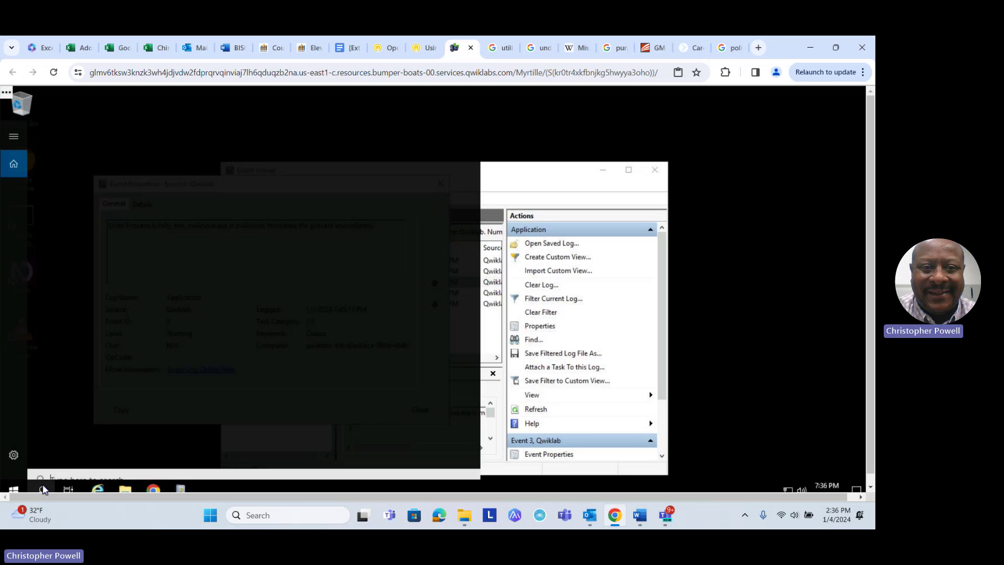
text(task)
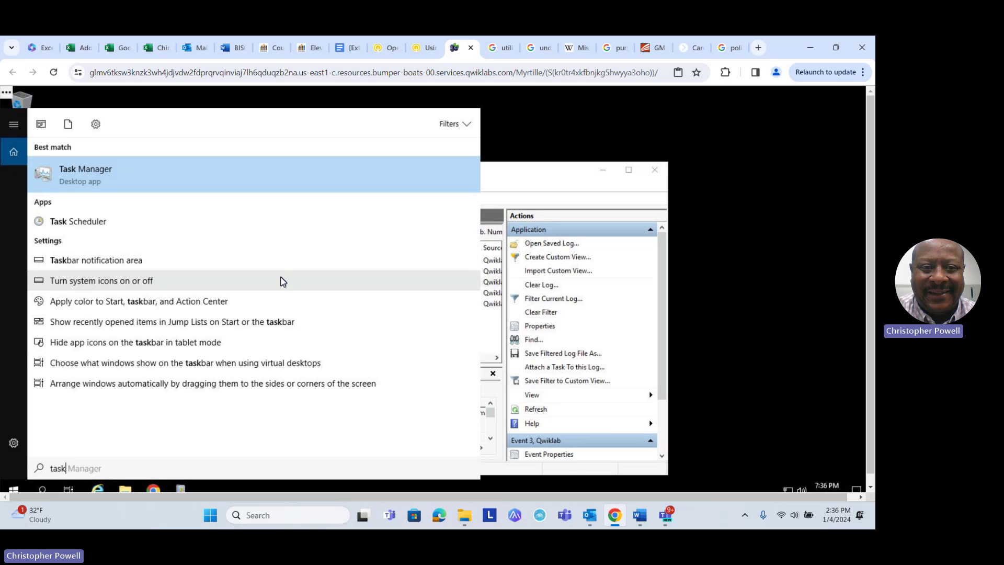
click(120, 168)
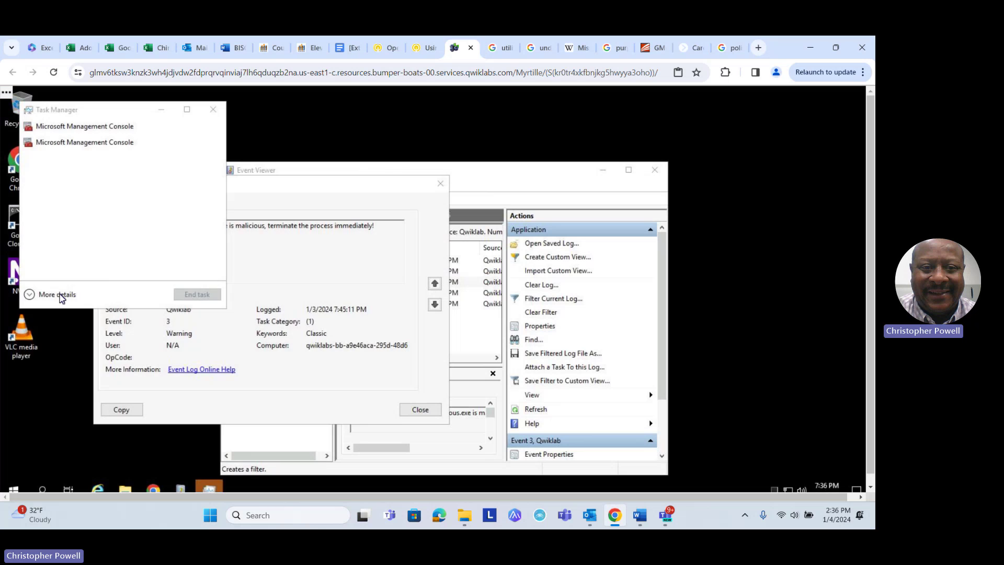
click(75, 297)
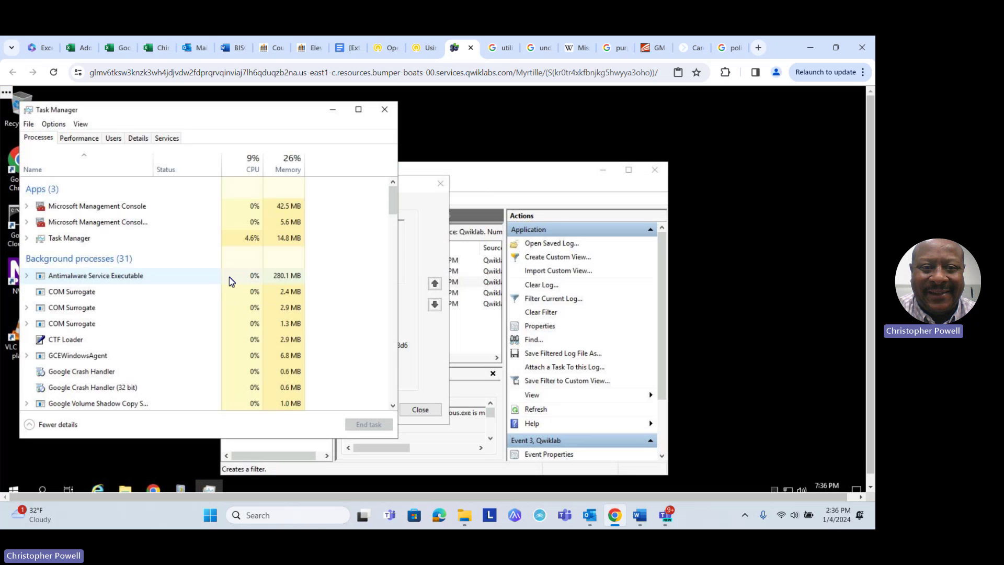
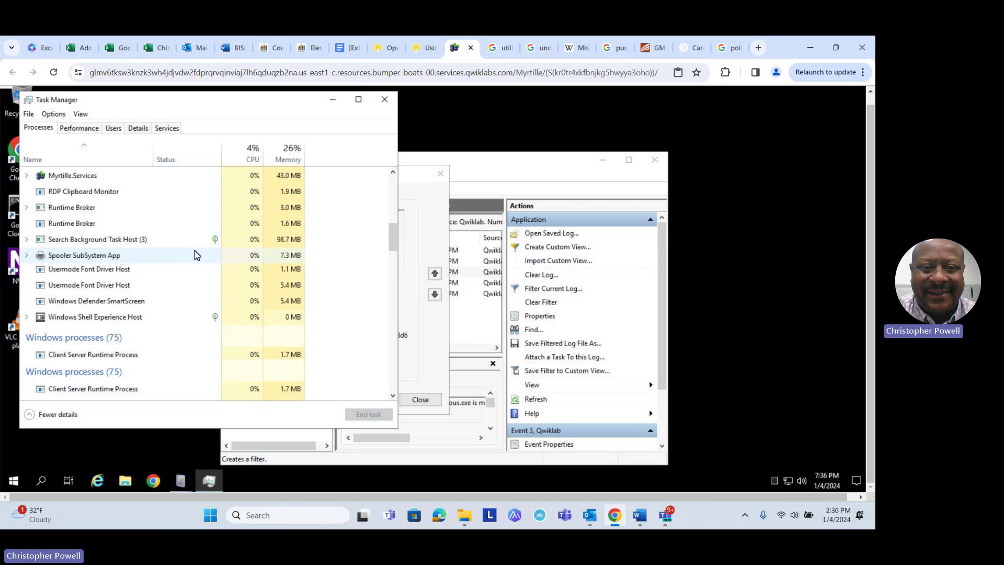
Look through the full list of running processes in Task Manager for totally_not_malicious.exe
scroll(194, 256, down, 4)
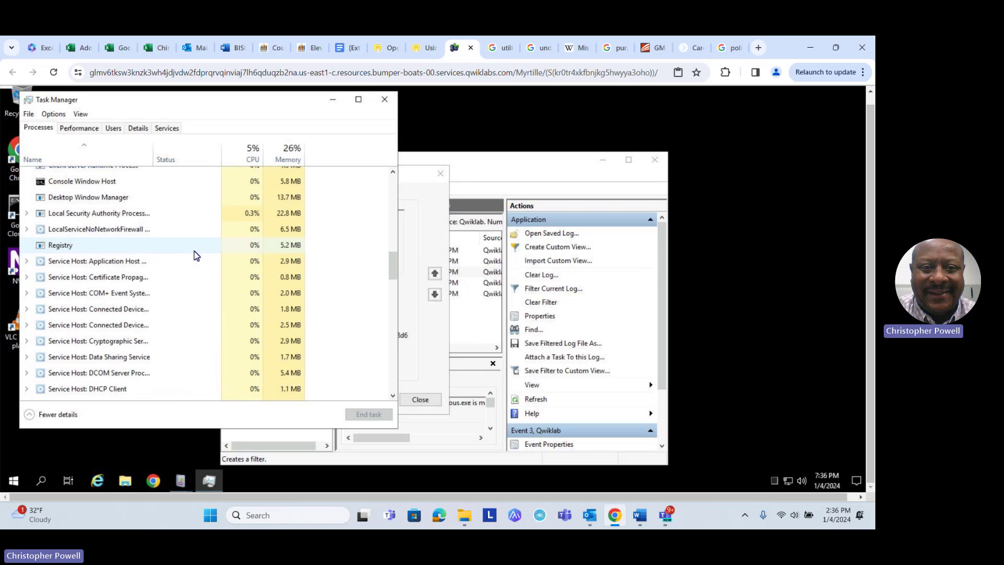
scroll(194, 256, down, 10)
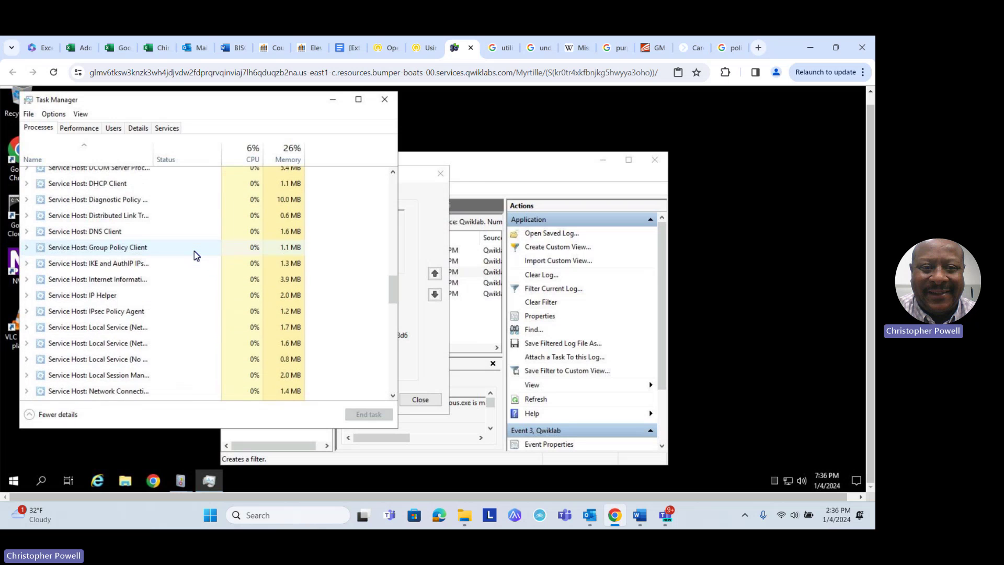
scroll(195, 256, down, 6)
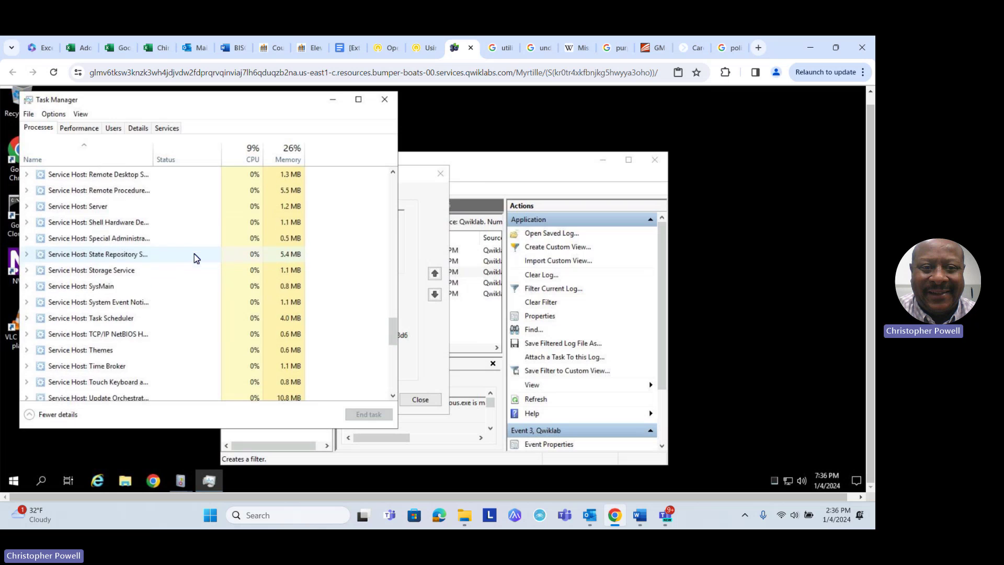
scroll(196, 264, down, 4)
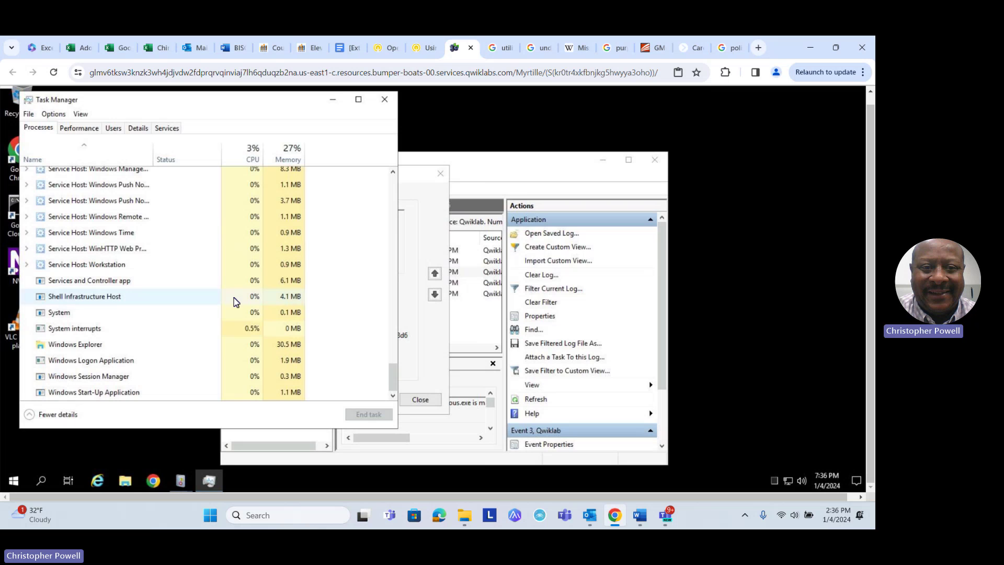
scroll(250, 317, up, 6)
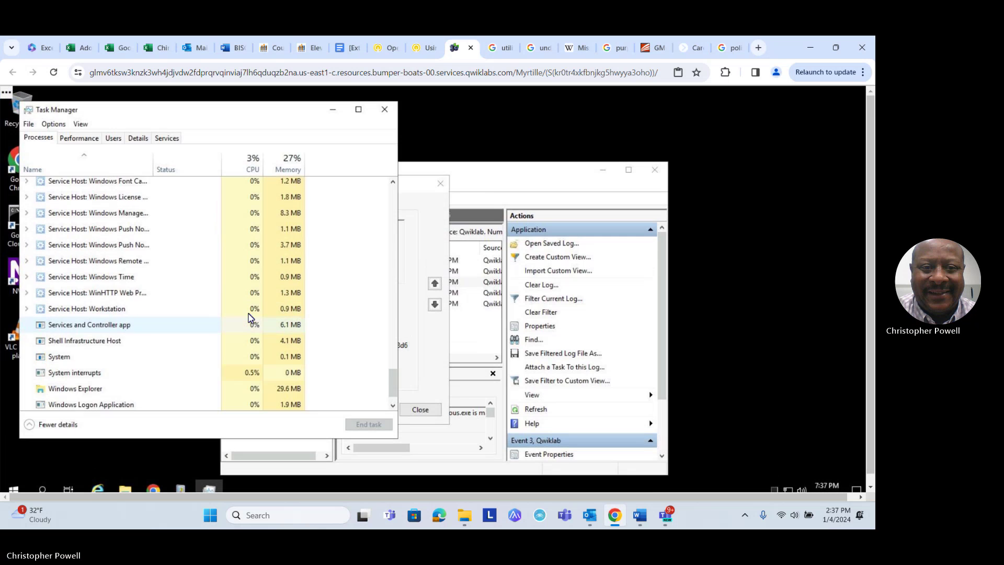
scroll(249, 315, up, 10)
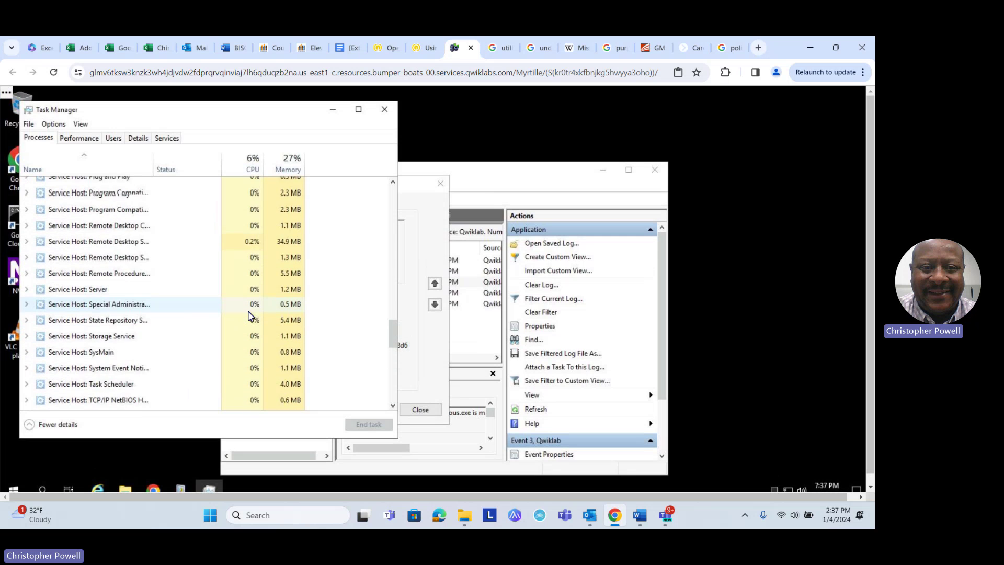
scroll(249, 313, up, 5)
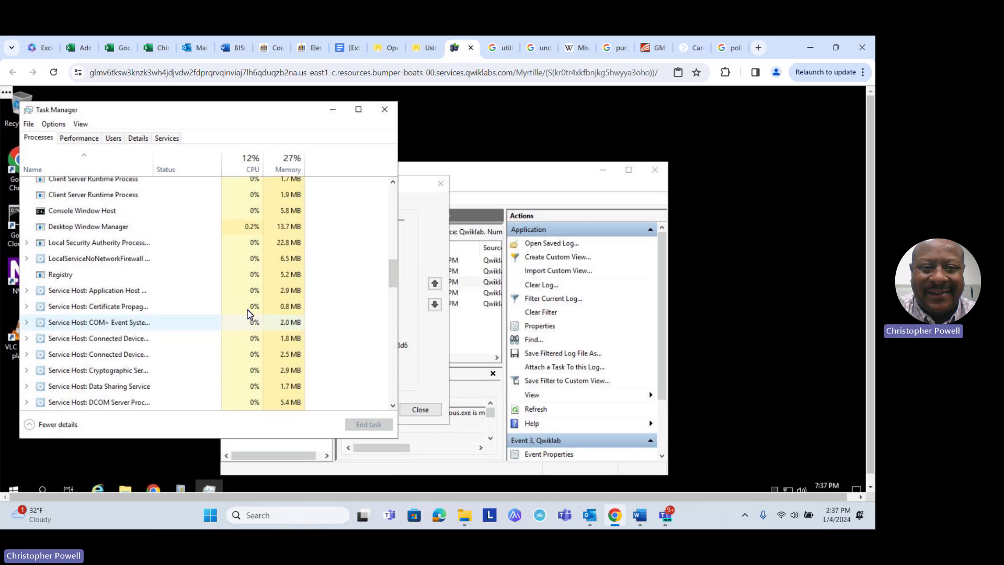
scroll(249, 314, up, 3)
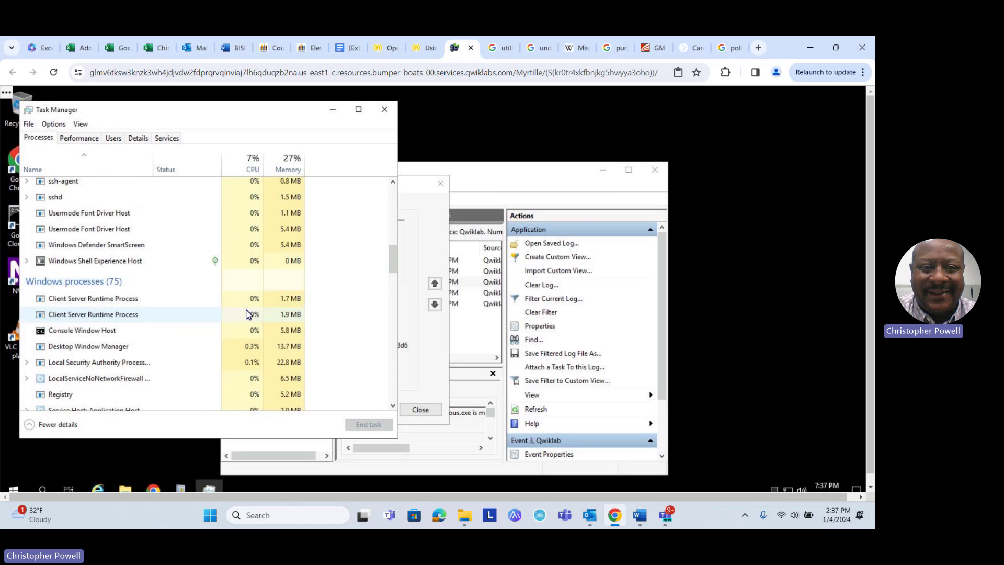
scroll(249, 314, up, 3)
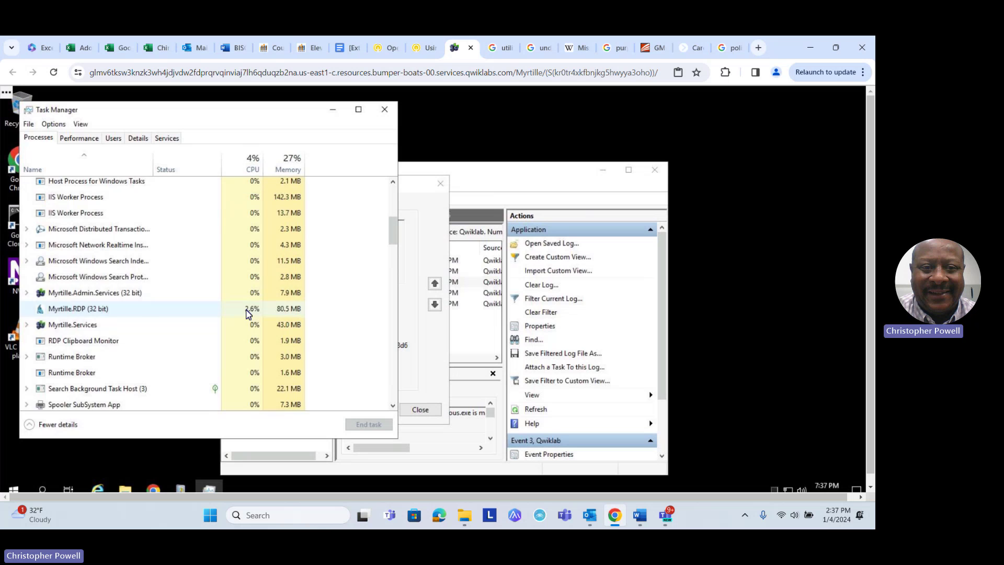
scroll(249, 313, up, 5)
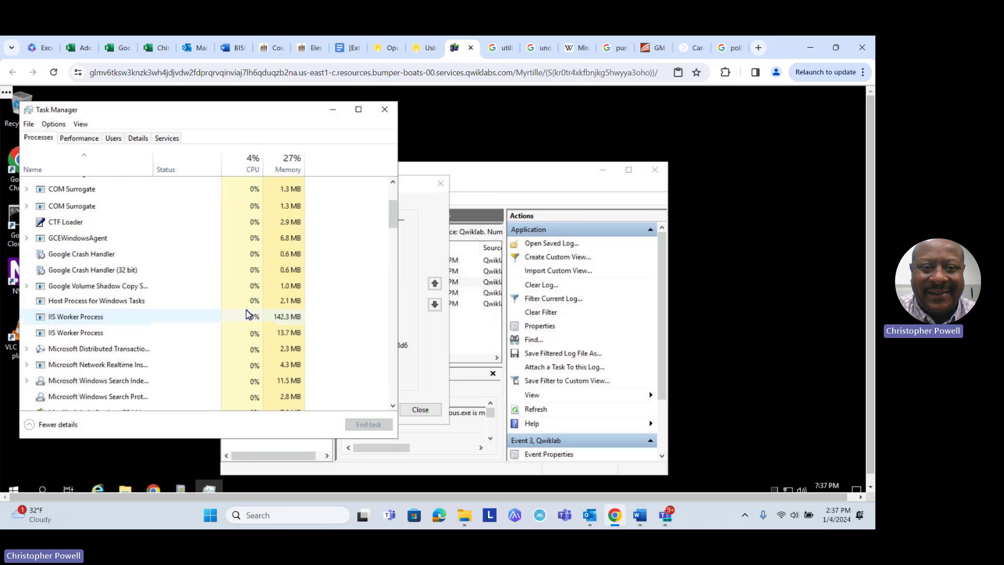
Look through Task Manager's list of services for the malicious entry
click(168, 139)
scroll(142, 284, down, 20)
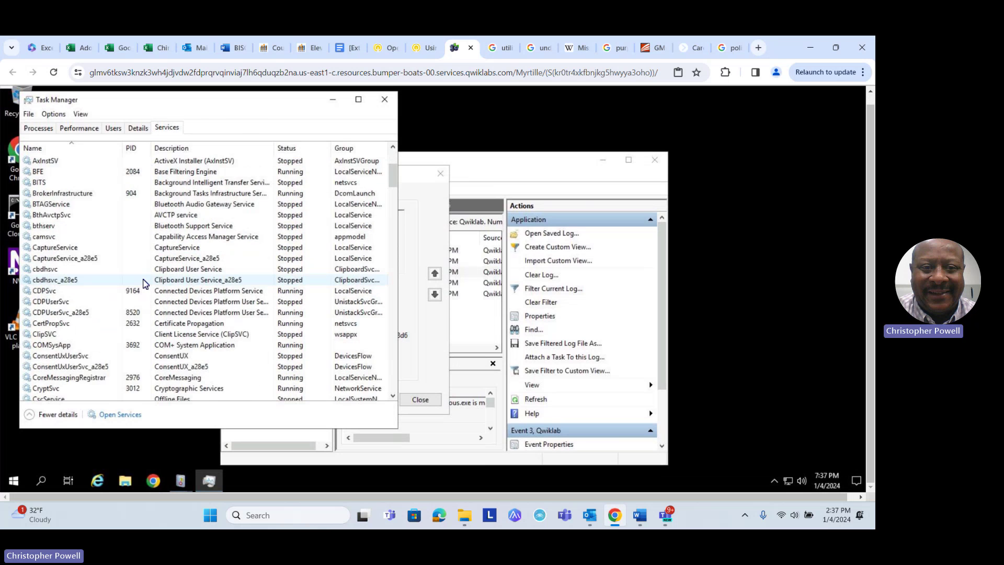
scroll(147, 308, down, 20)
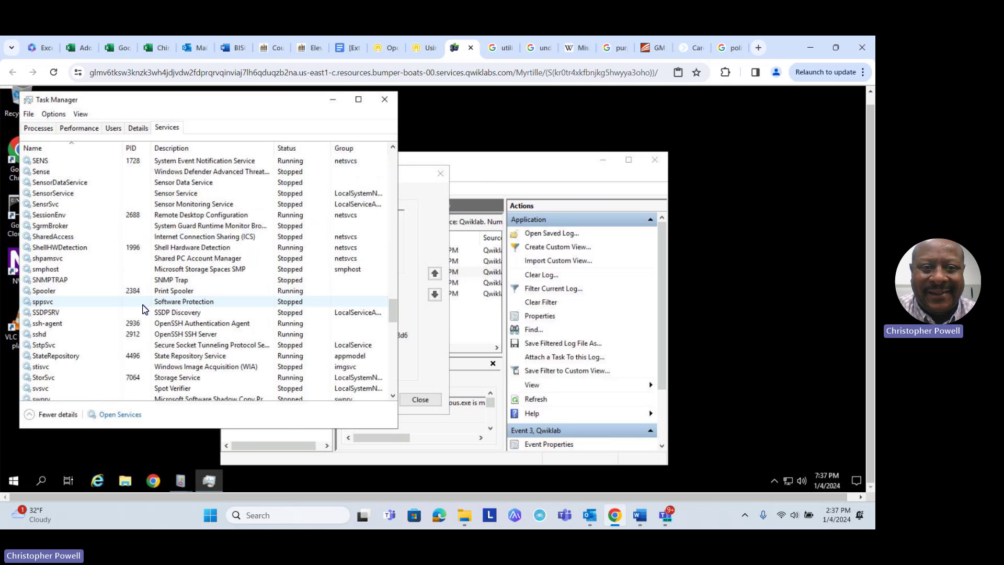
scroll(143, 309, down, 5)
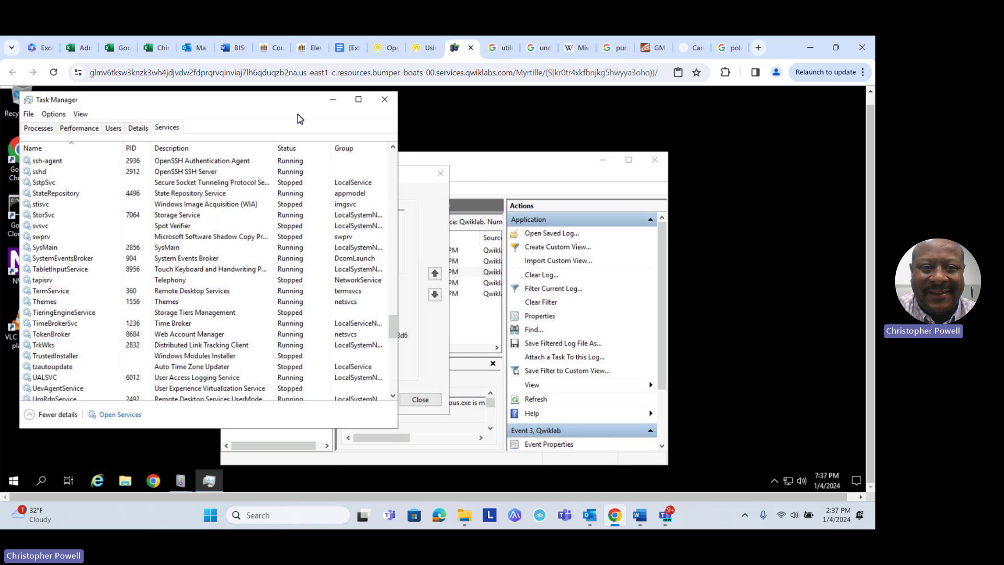
Return to the lab instructions page and check the progress of the End malicious processes checkpoint
click(423, 48)
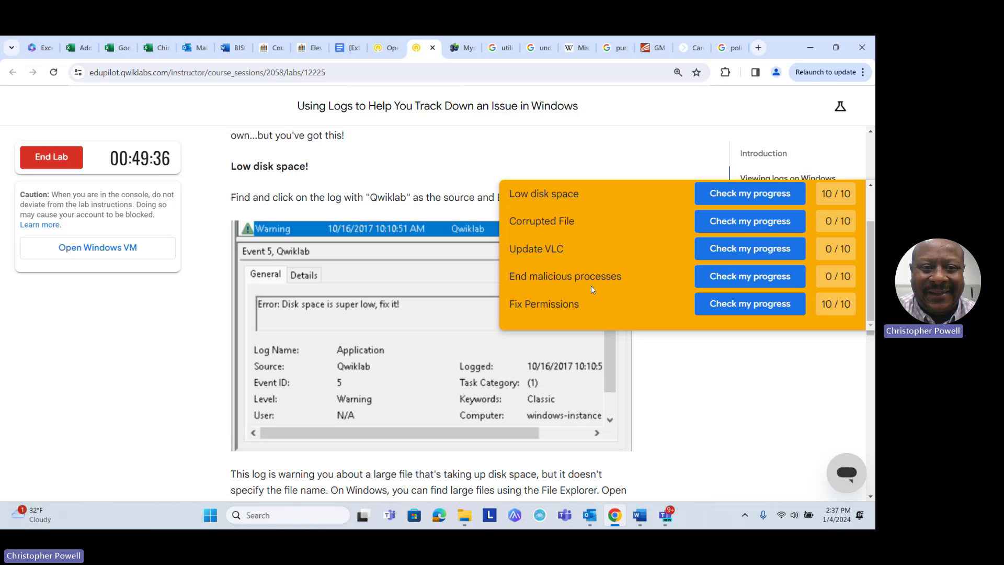
click(747, 274)
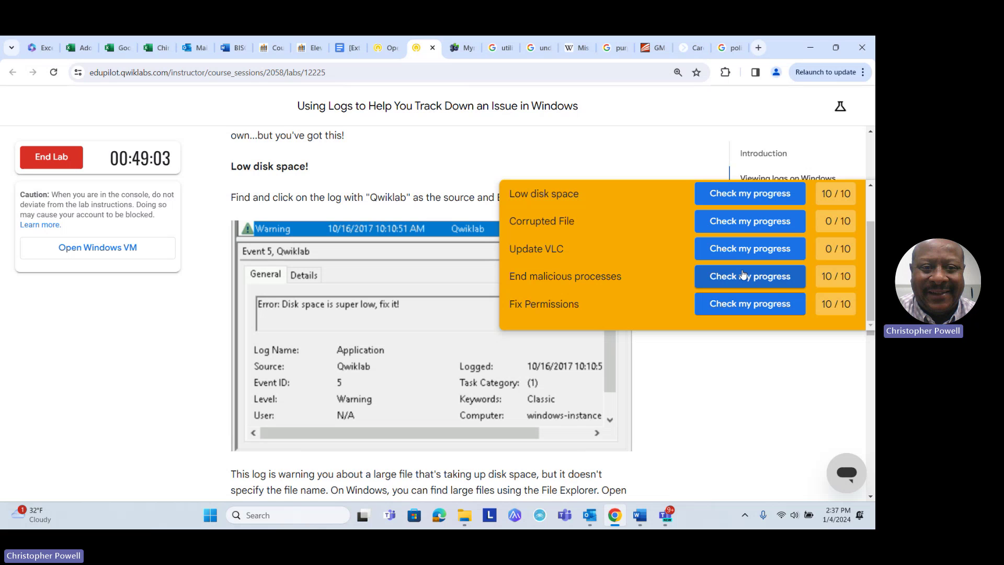
click(740, 277)
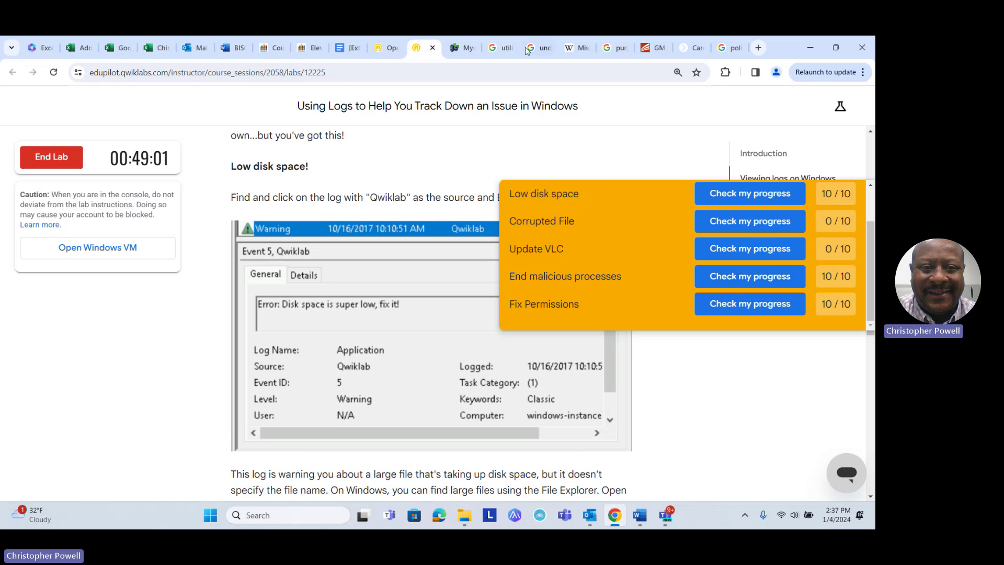
Return to the Windows VM and close Task Manager and the malicious-process event's properties
click(464, 52)
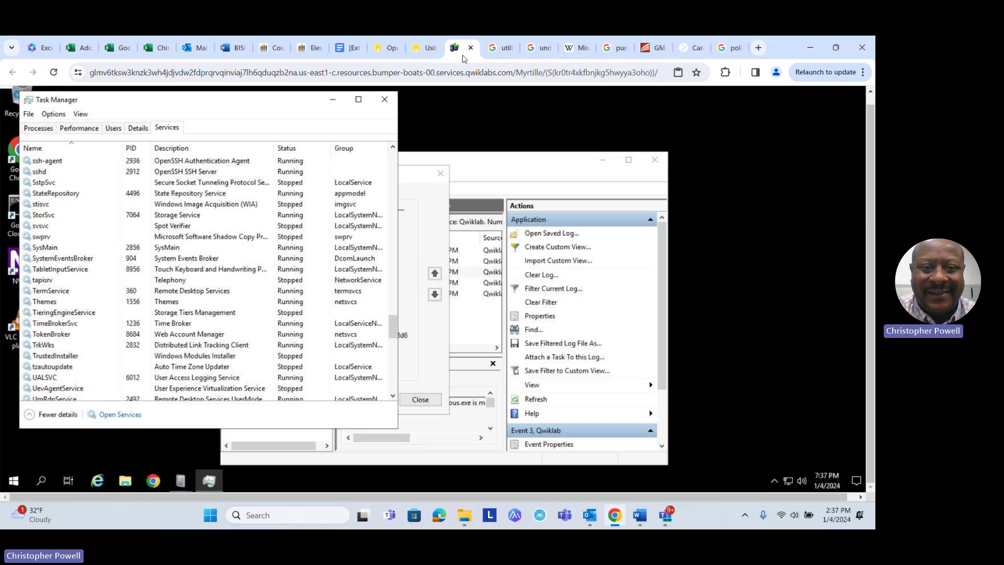
click(384, 104)
click(440, 174)
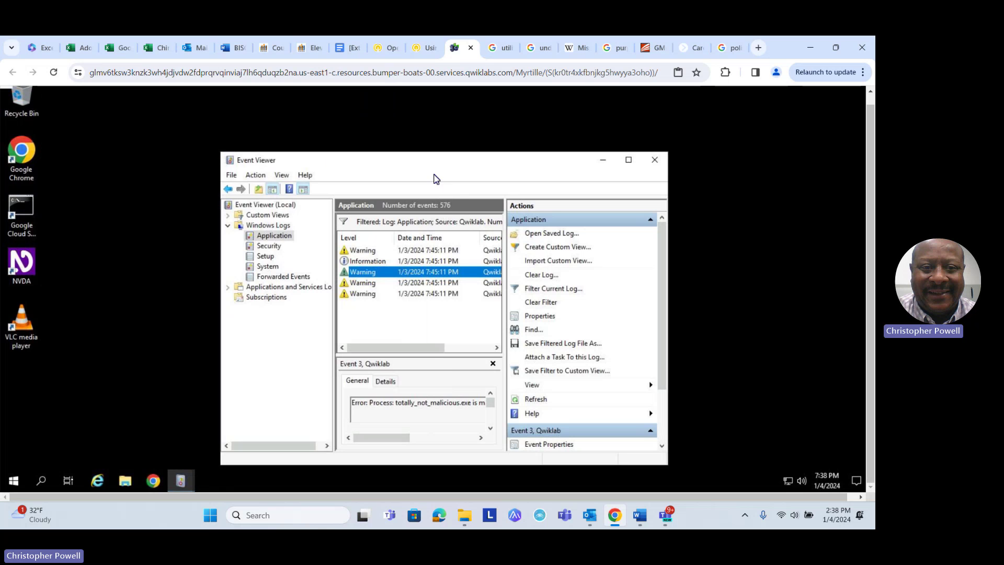
Read the properties of the Qwiklab warning directly below the malicious-process event, then close them
click(380, 285)
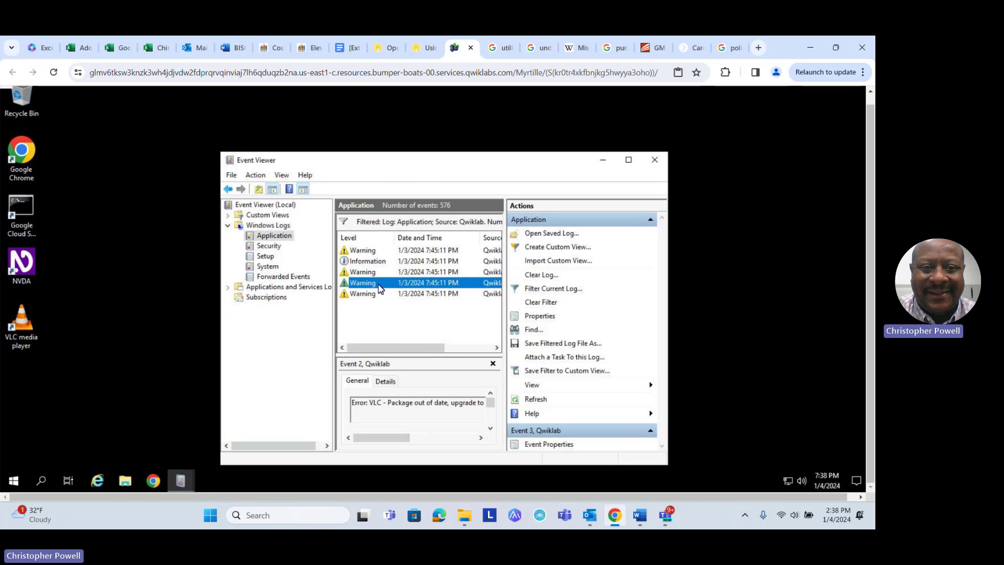
double_click(380, 287)
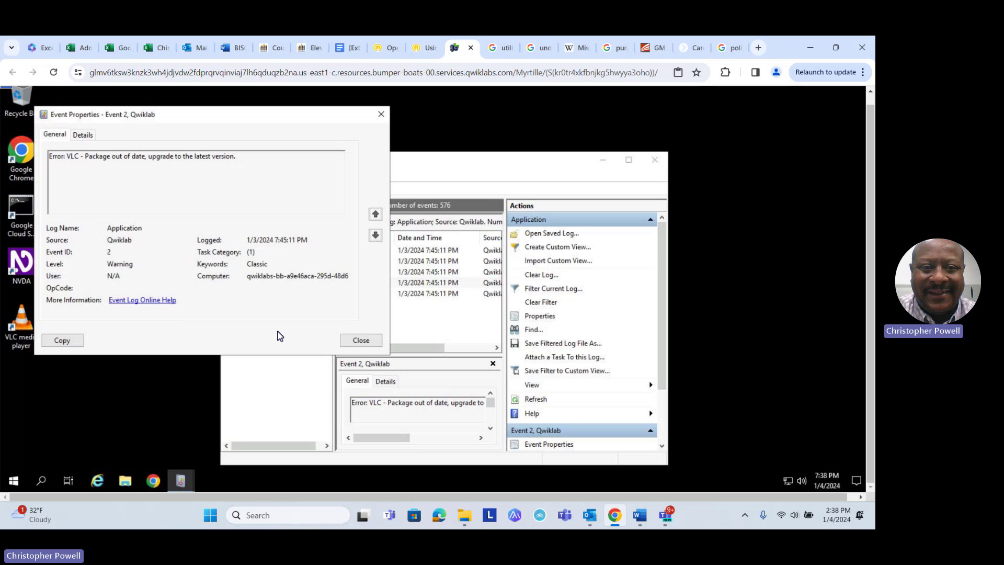
click(381, 116)
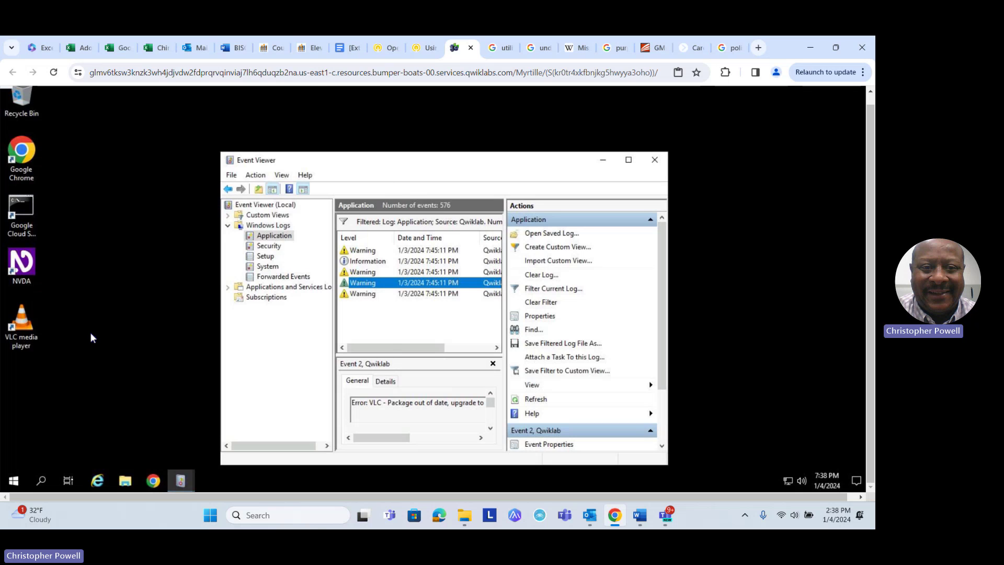
click(20, 327)
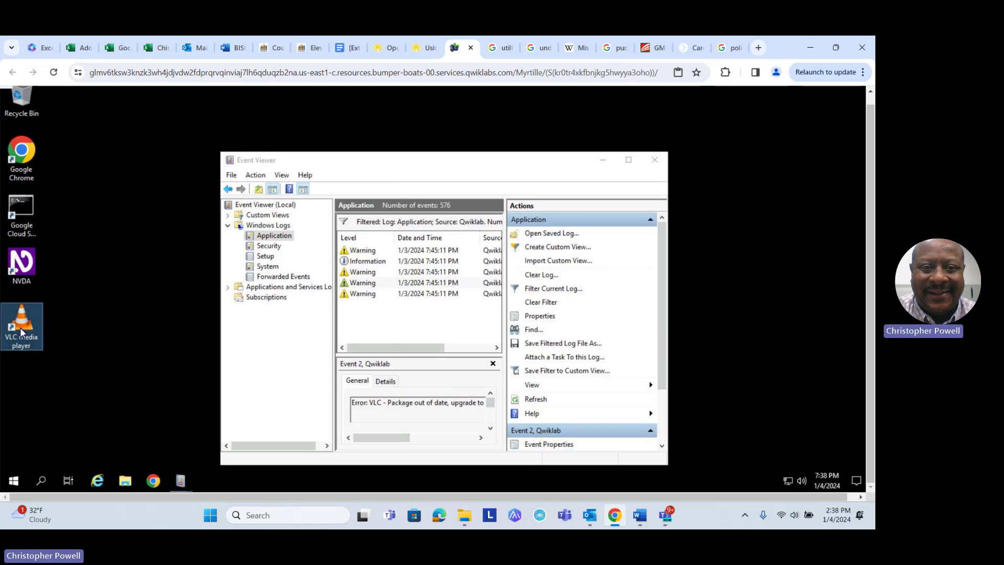
right_click(20, 331)
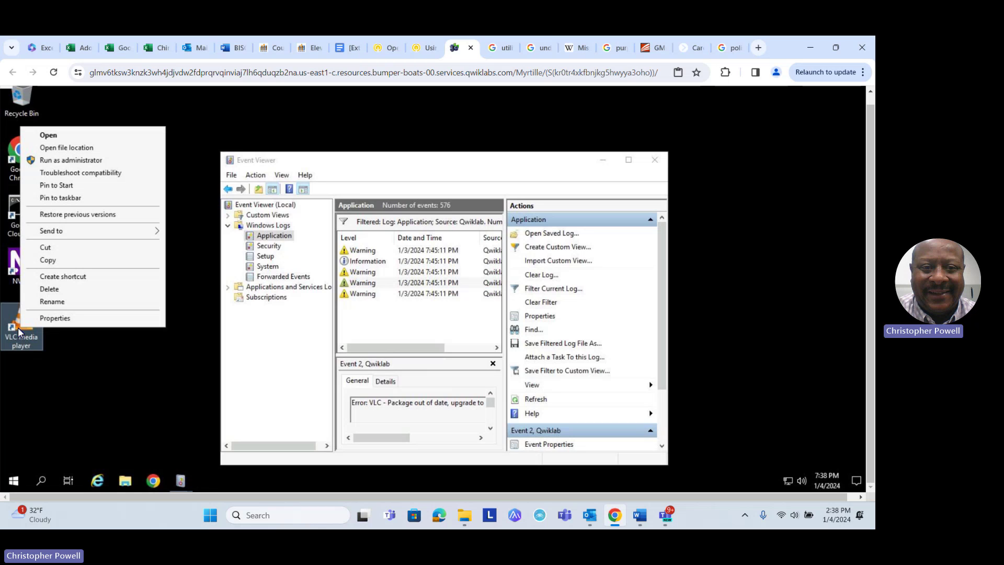
click(124, 363)
Open Chrome inside the VM, search for "vlc download", and open VideoLAN's official VLC for Windows download page
click(25, 152)
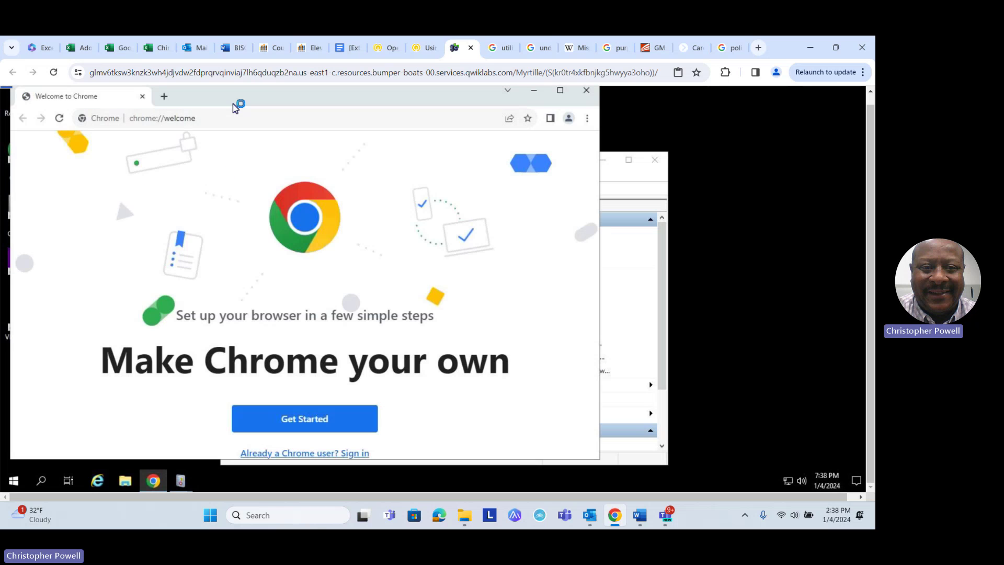
click(216, 118)
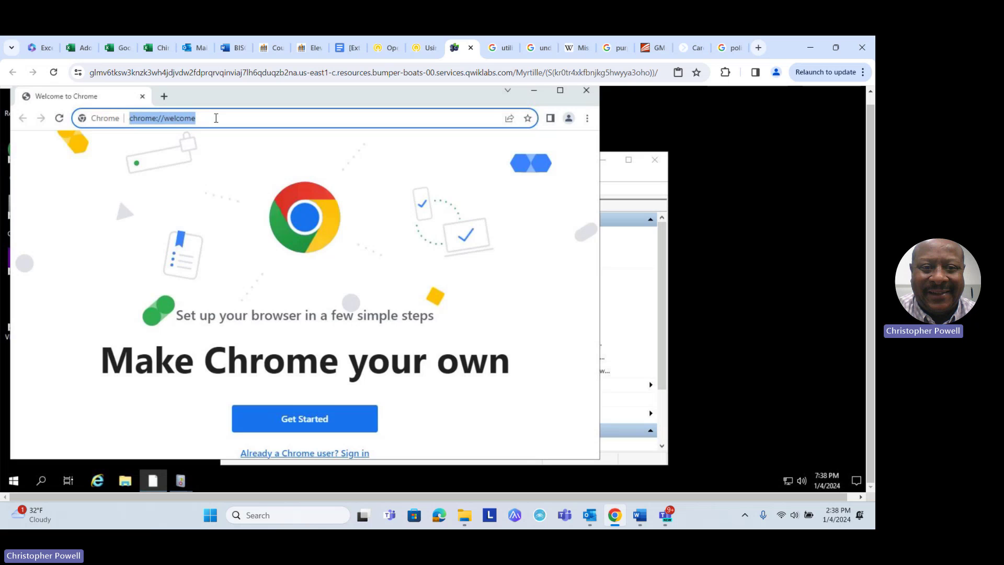
text(vlc)
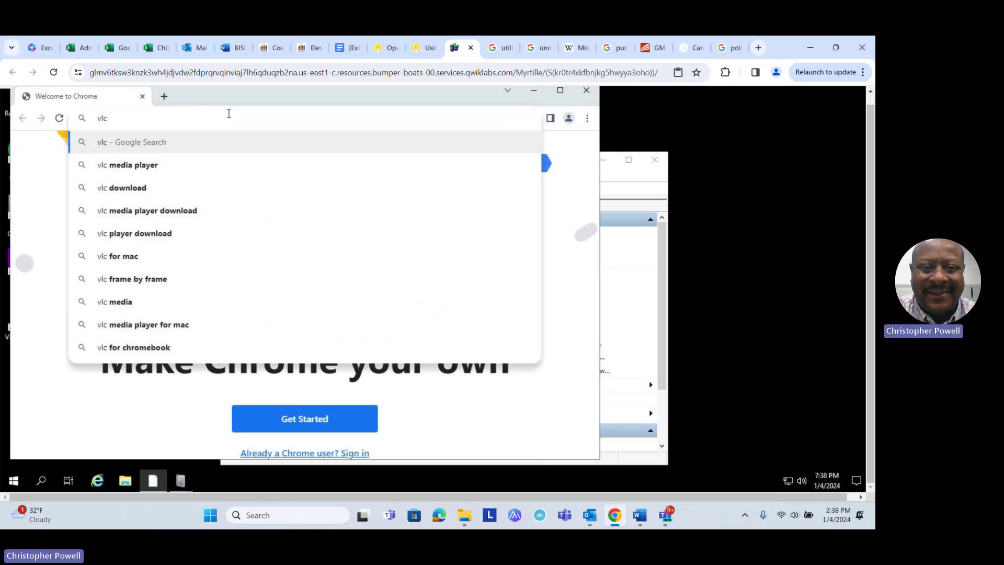
click(145, 190)
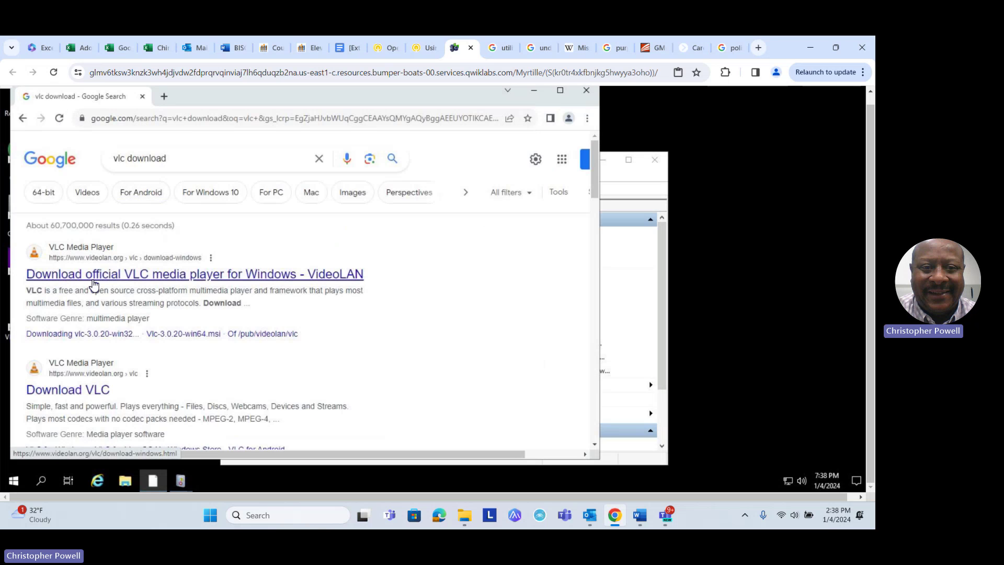
click(230, 277)
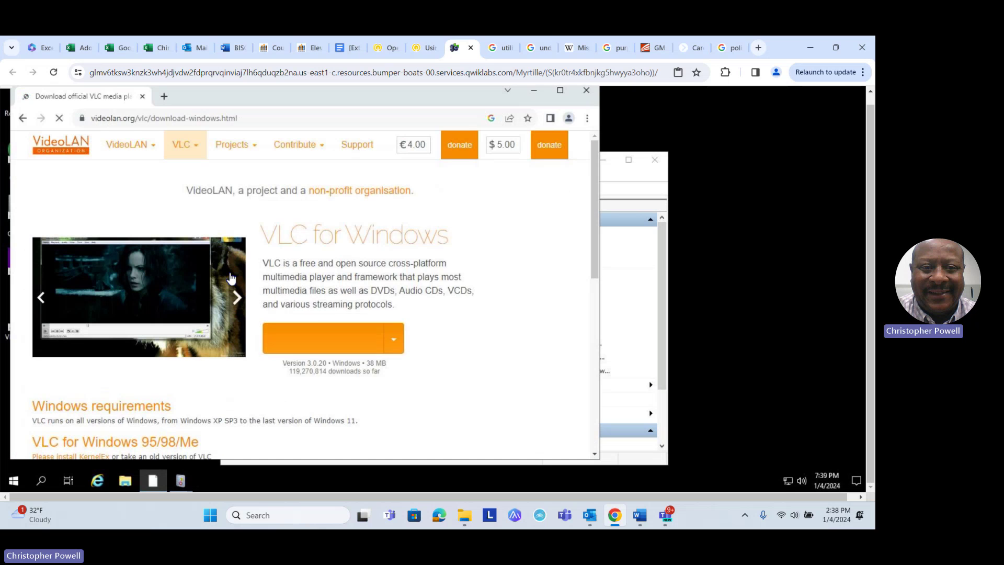
Download the VLC installer for the 64bit version of Windows
click(403, 344)
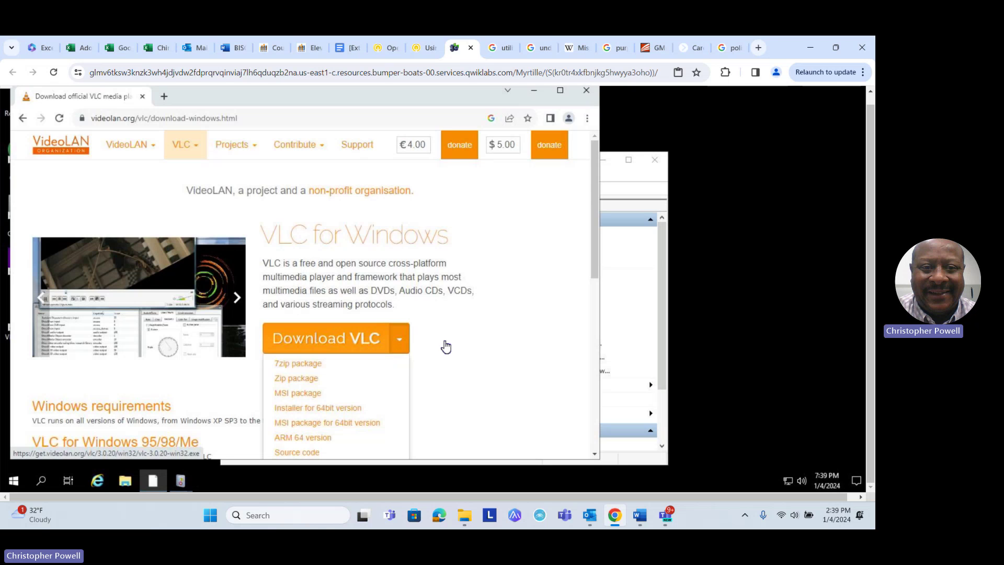
scroll(500, 337, down, 2)
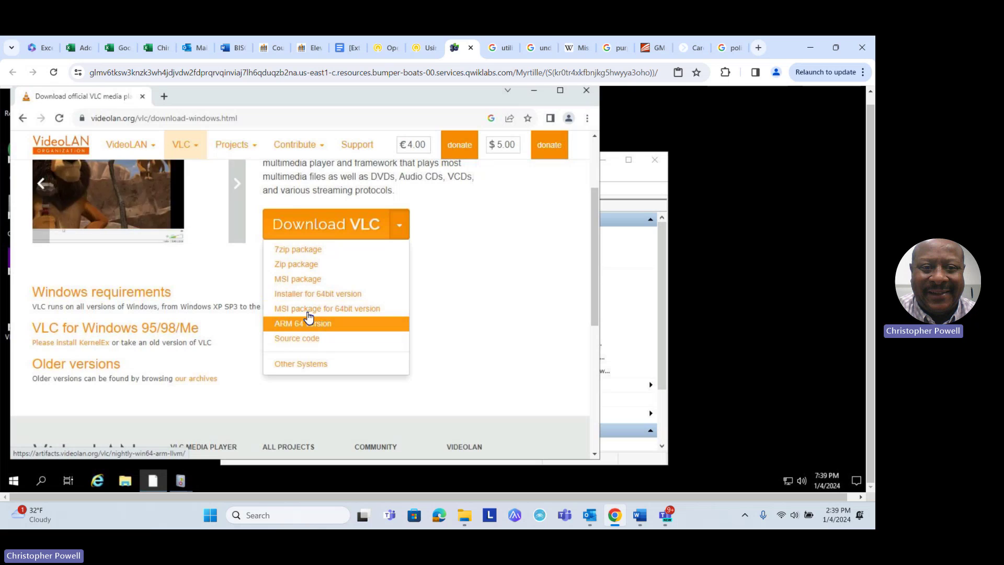
click(307, 295)
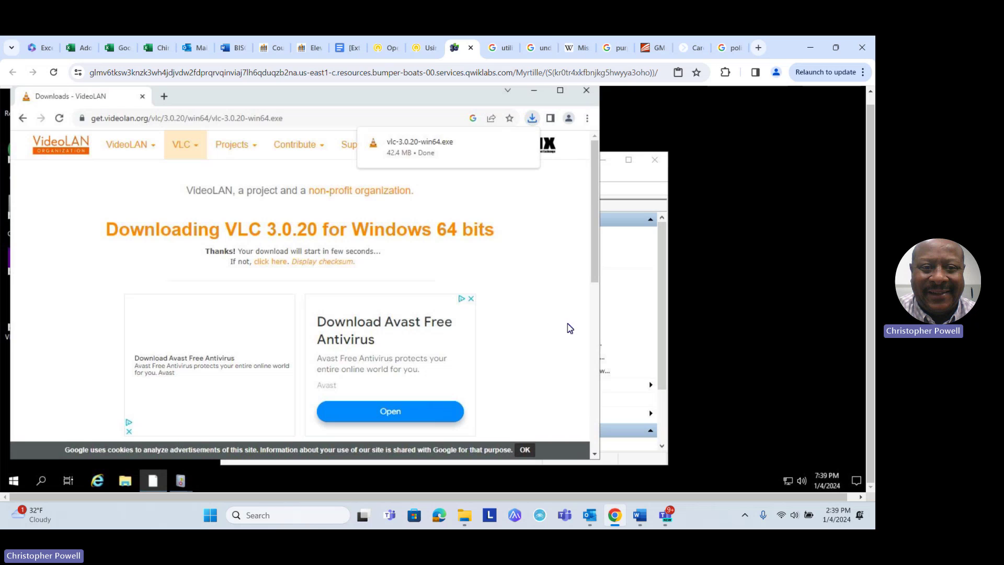
Launch the downloaded vlc-3.0.20-win64.exe installer, minimize the VM's browser, and accept English as the installer language
click(408, 154)
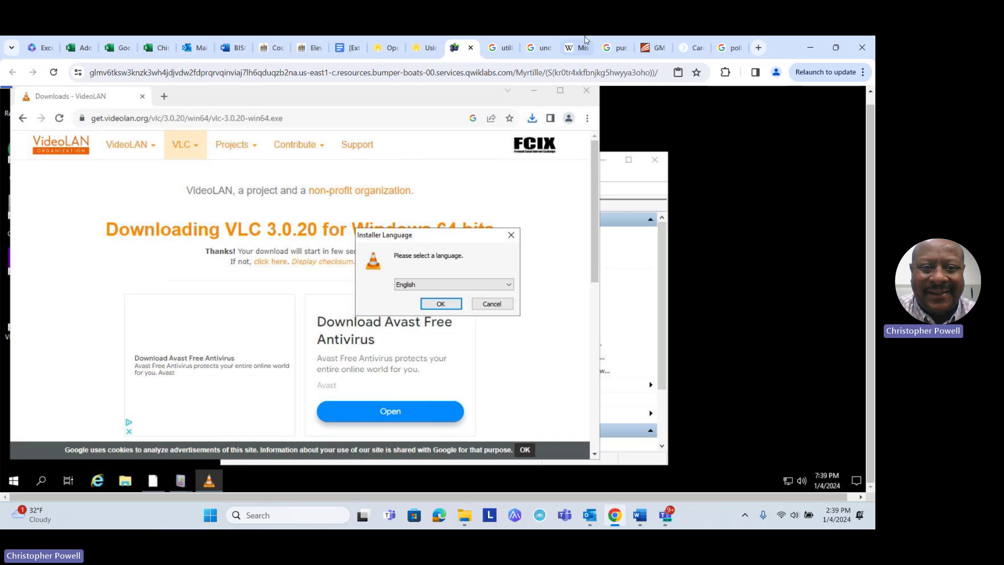
click(534, 90)
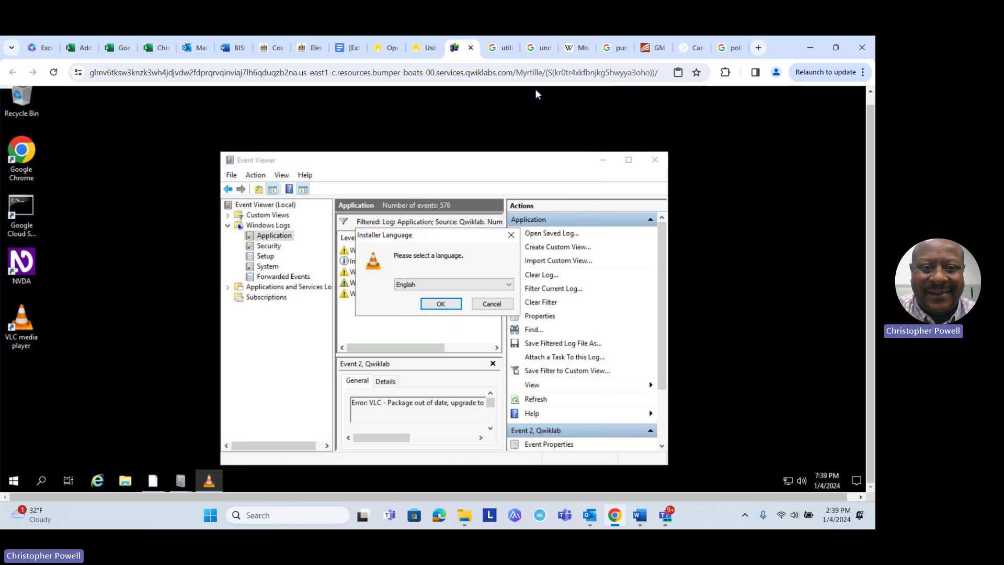
click(440, 304)
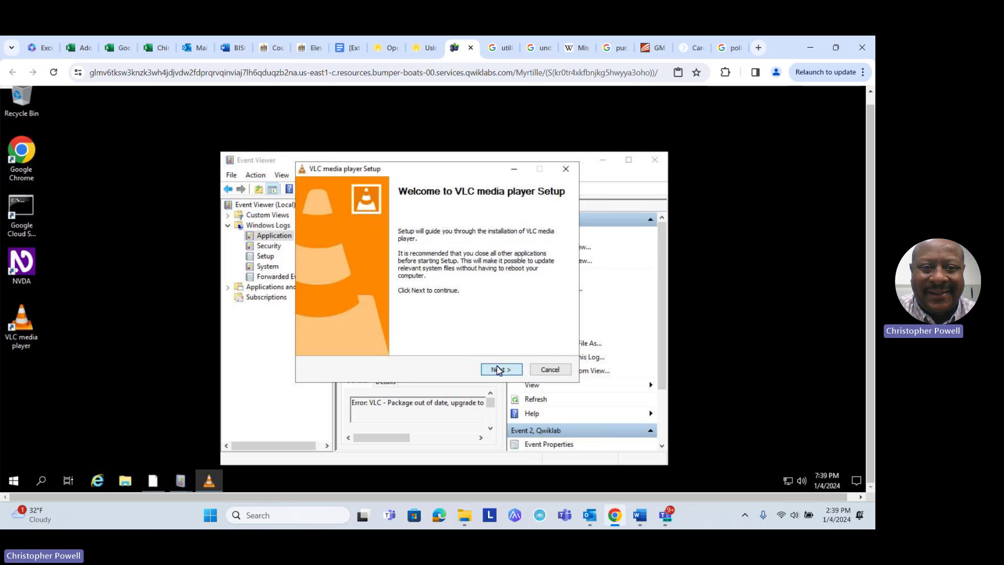
Complete the VLC media player setup, run the player on finish, and accept its privacy and network access policy with both options enabled
click(495, 367)
click(498, 370)
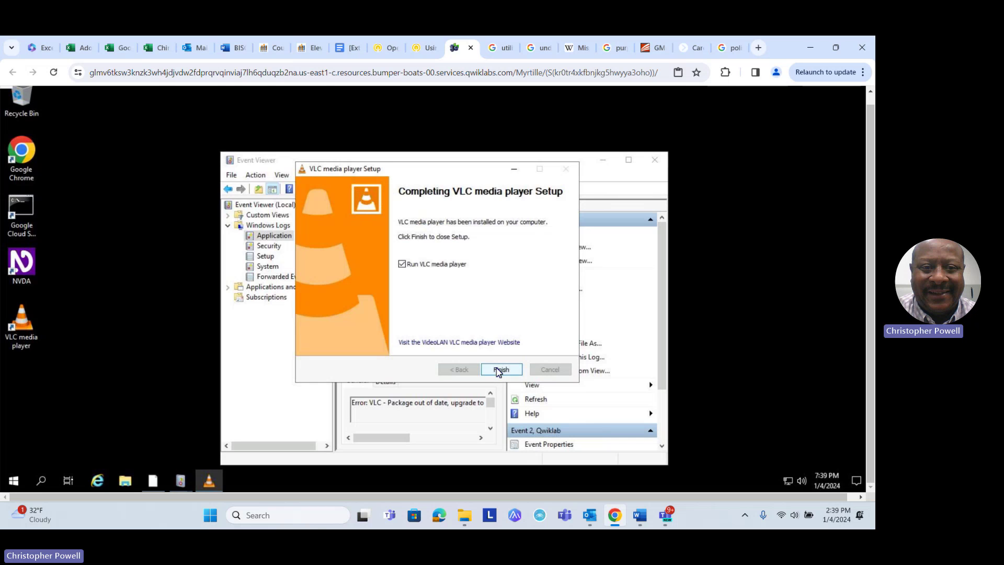
click(507, 372)
click(502, 370)
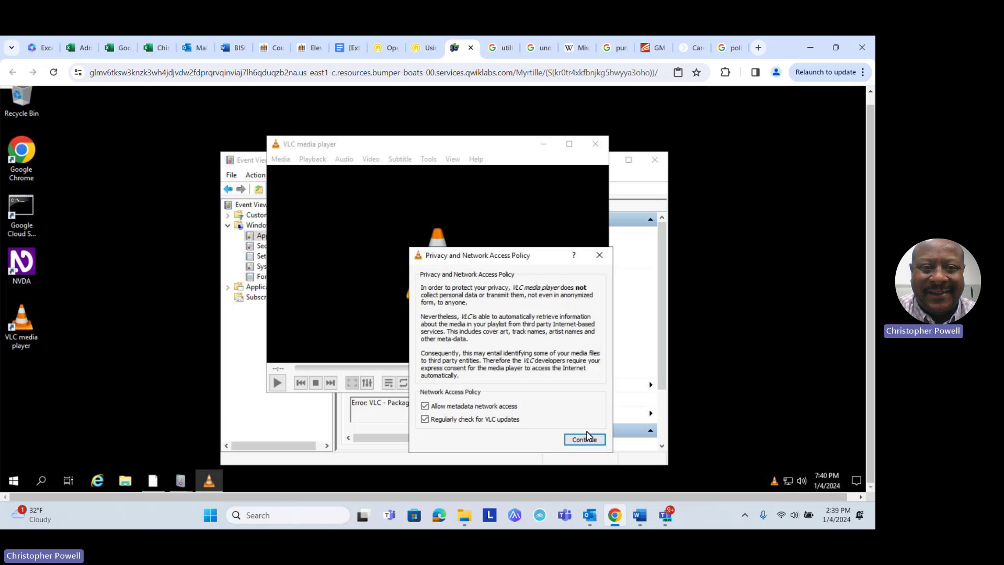
click(588, 441)
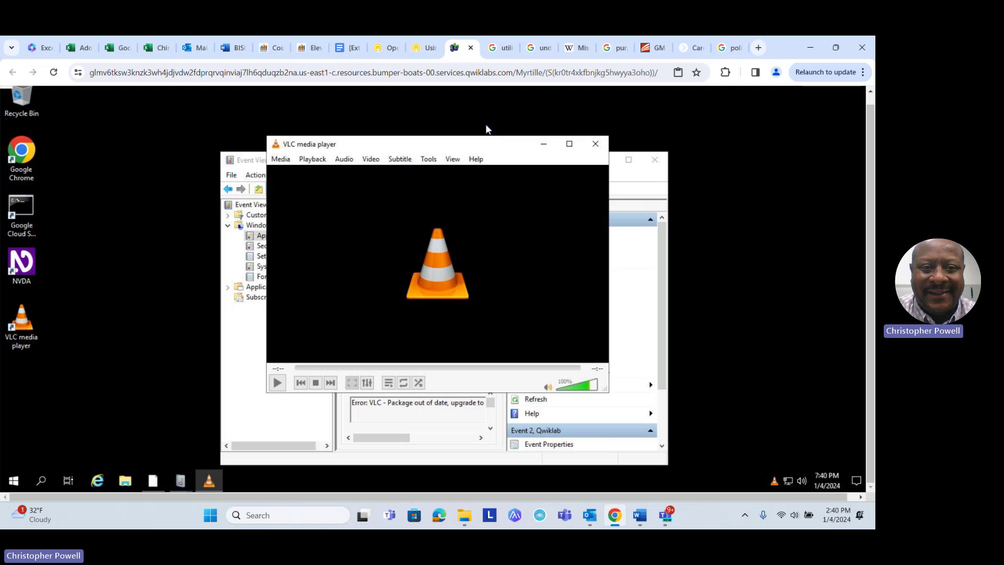
Return to the lab instructions page and check the progress of the Update VLC checkpoint
click(509, 104)
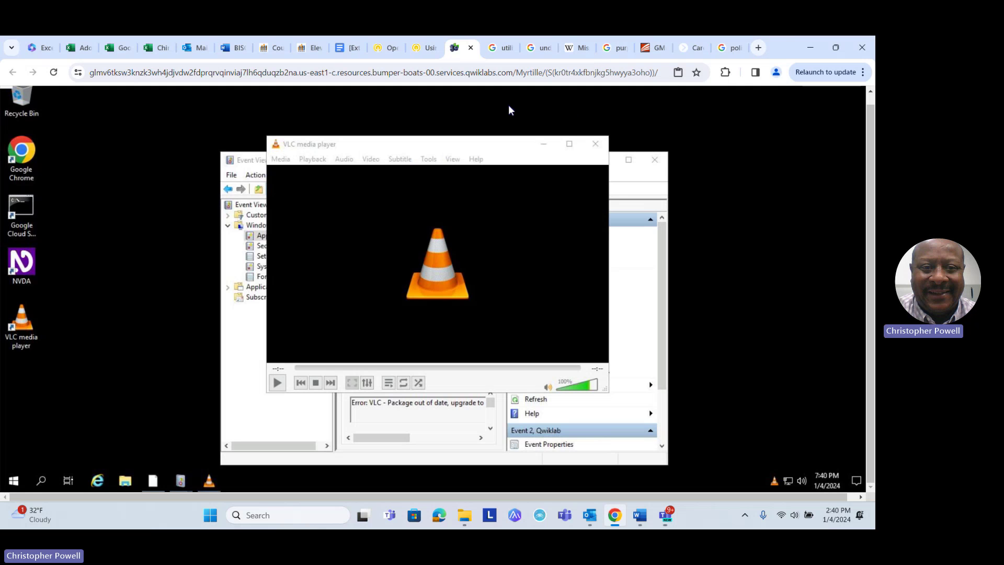
double_click(787, 50)
click(434, 110)
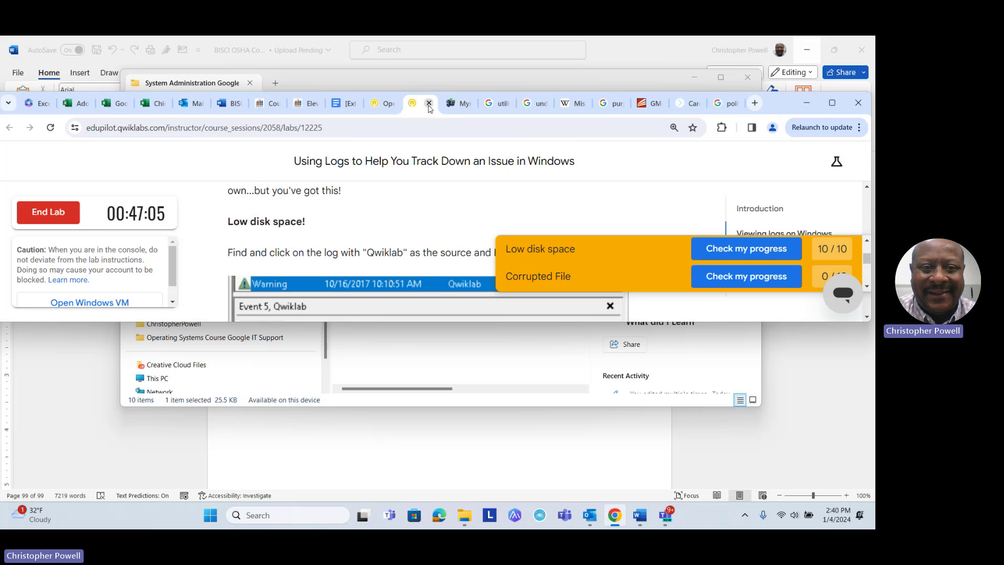
click(833, 103)
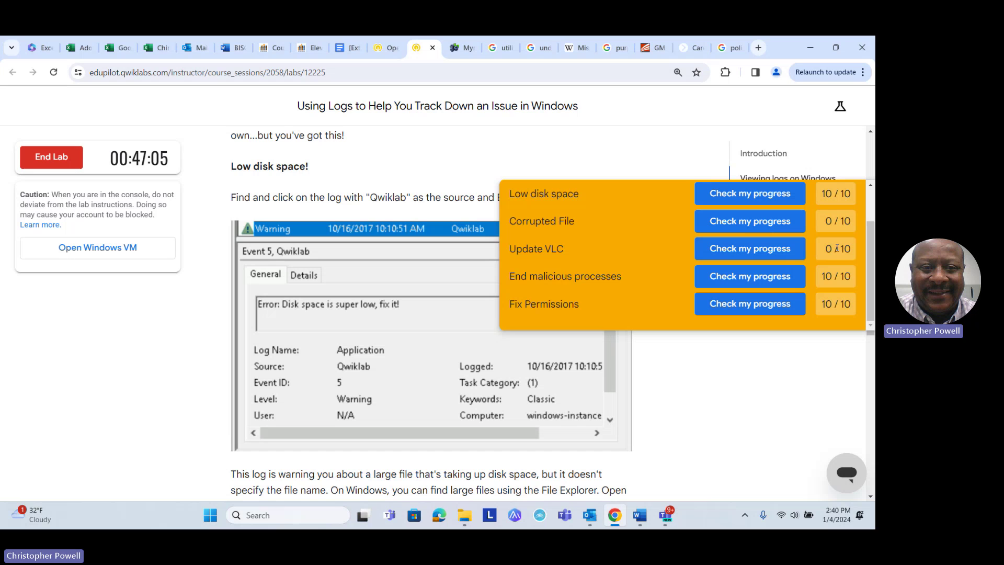
click(785, 252)
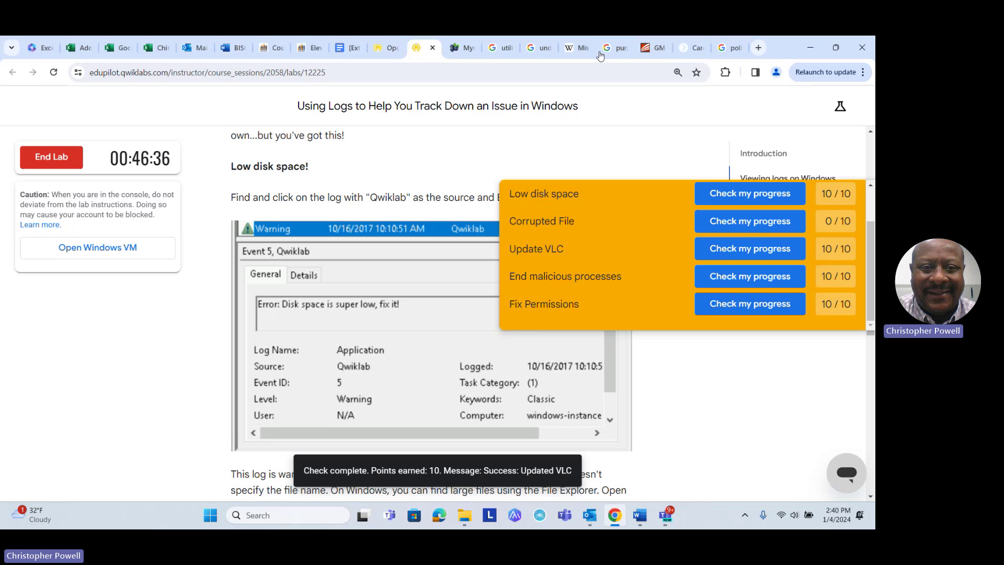
Return to the Windows VM, close VLC media player, and open the properties of the last Qwiklab warning in the Application log
click(836, 47)
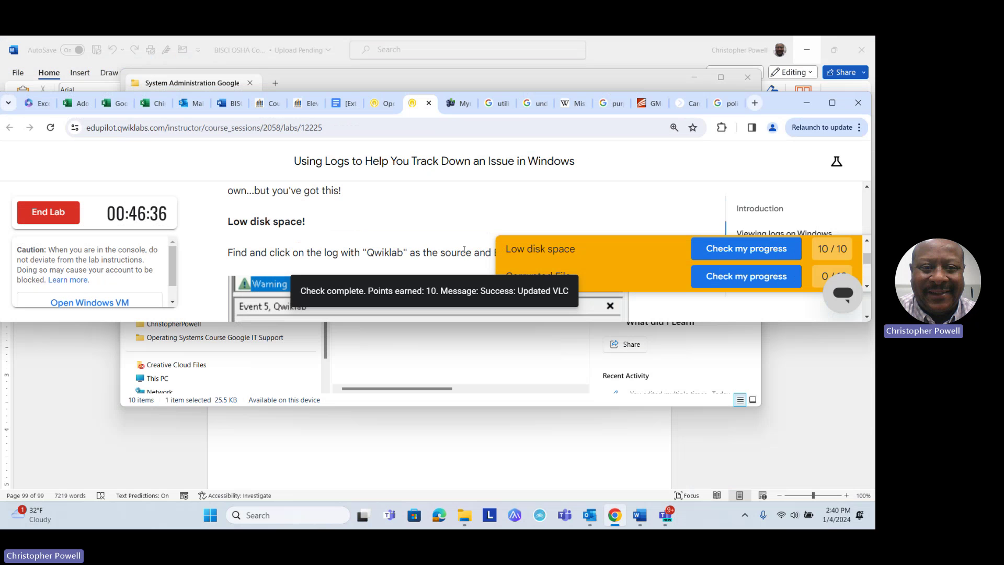
click(455, 103)
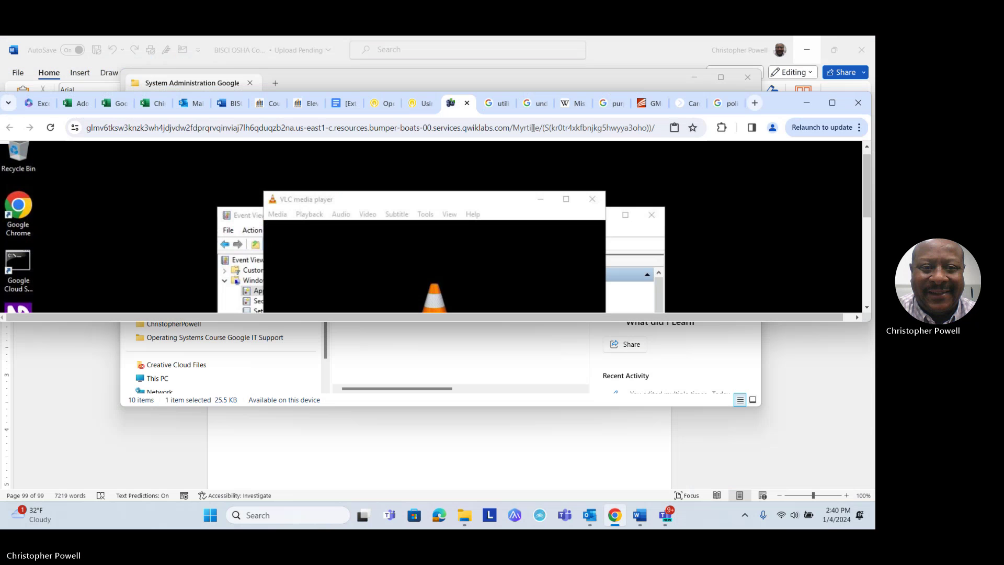
click(833, 103)
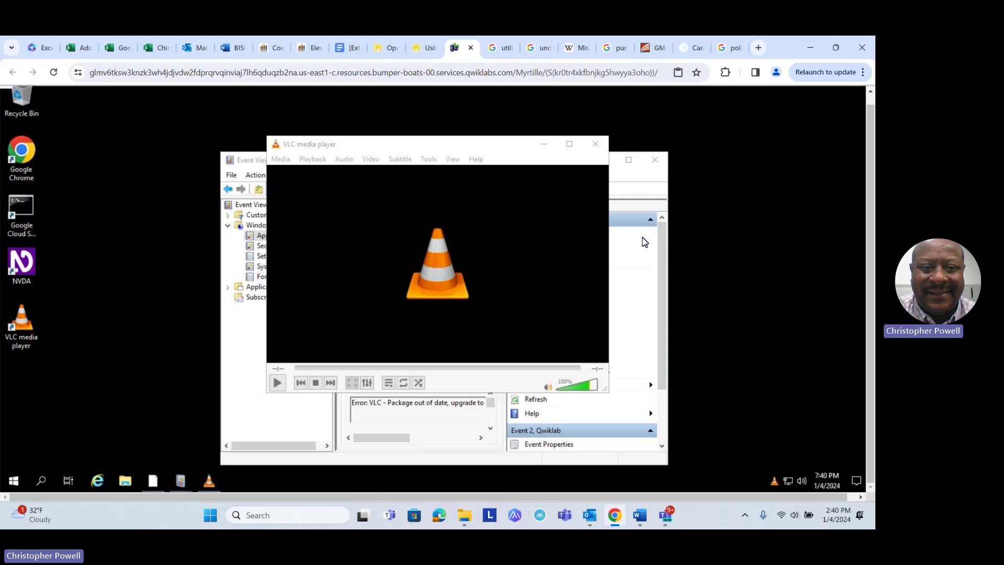
click(595, 147)
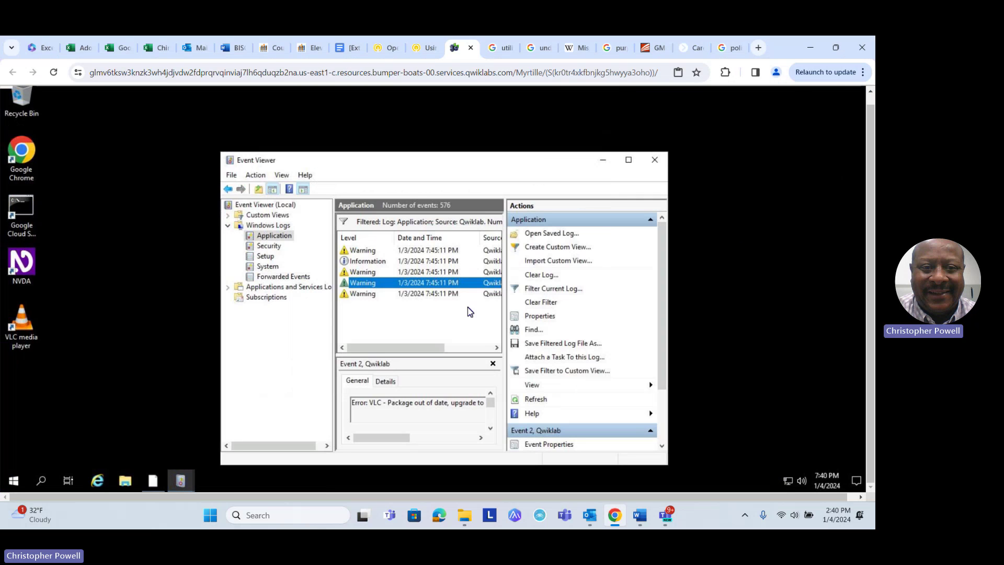
click(369, 295)
double_click(369, 295)
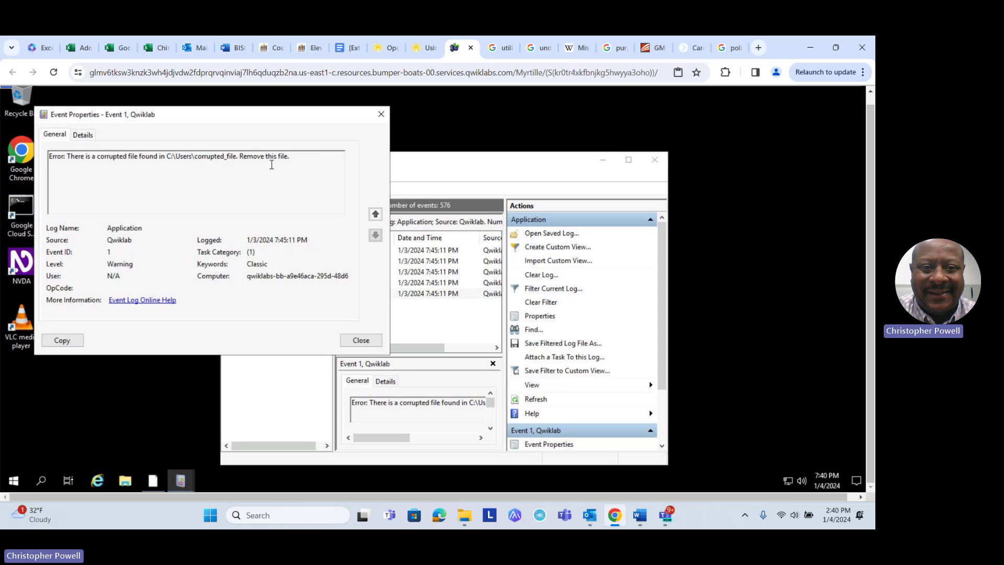
Browse to C:\Users in the VM's File Explorer and delete corrupted_file
click(131, 482)
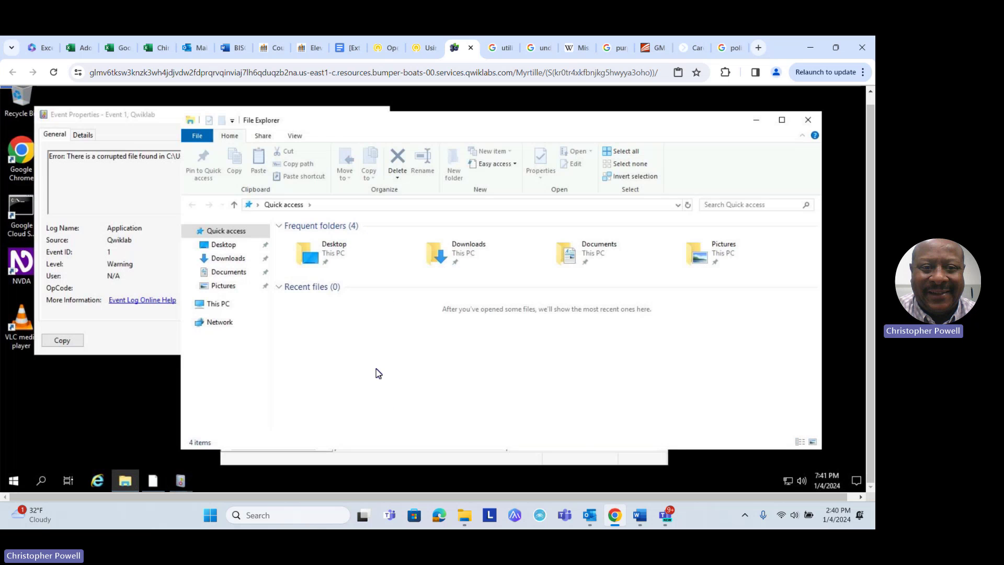
drag(407, 120, 408, 176)
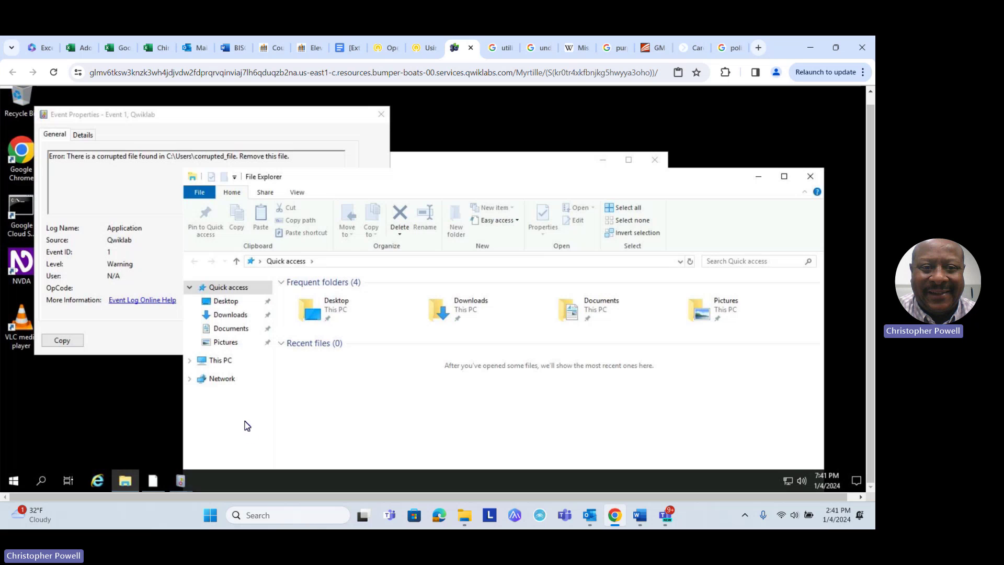
click(220, 360)
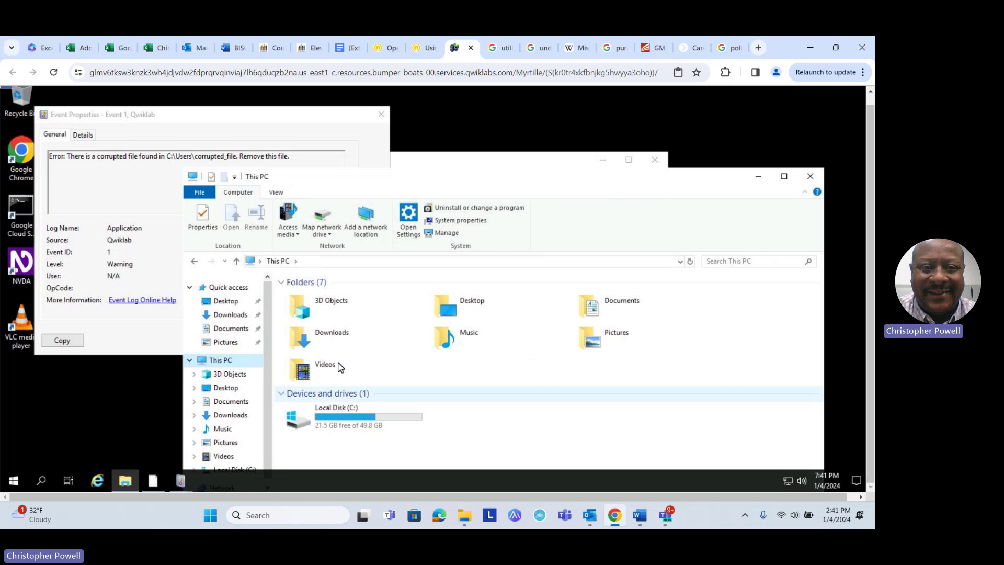
double_click(338, 410)
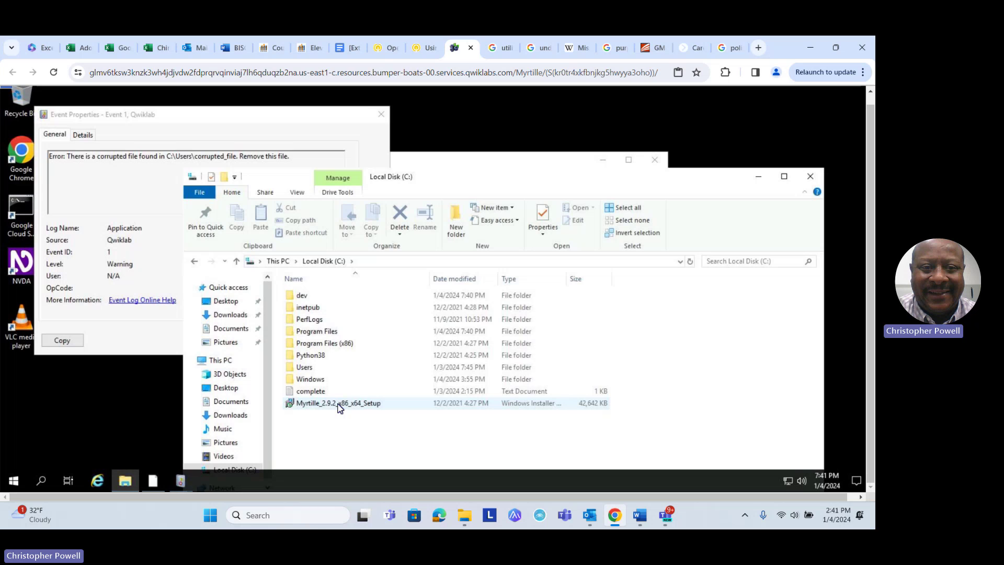
double_click(309, 368)
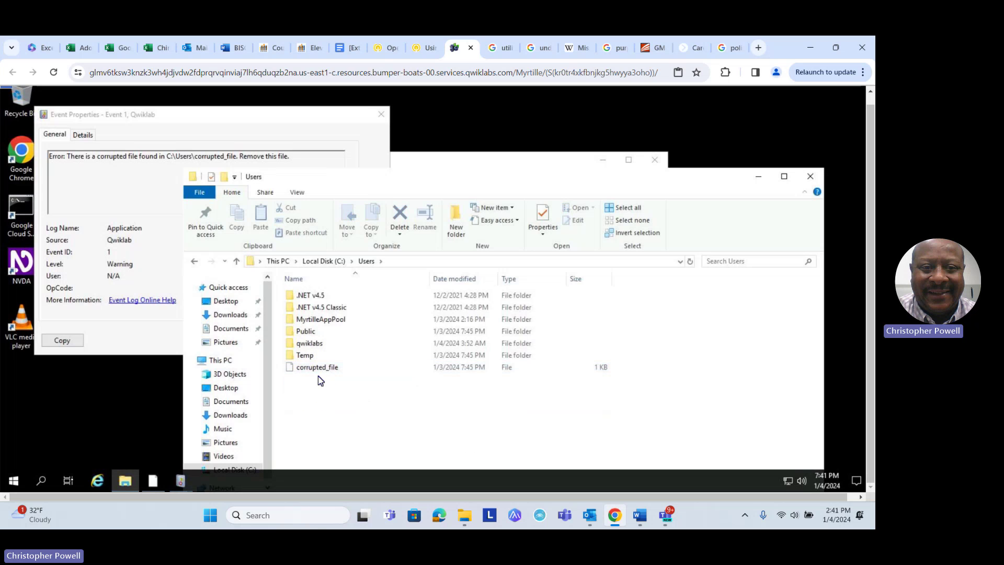
click(311, 367)
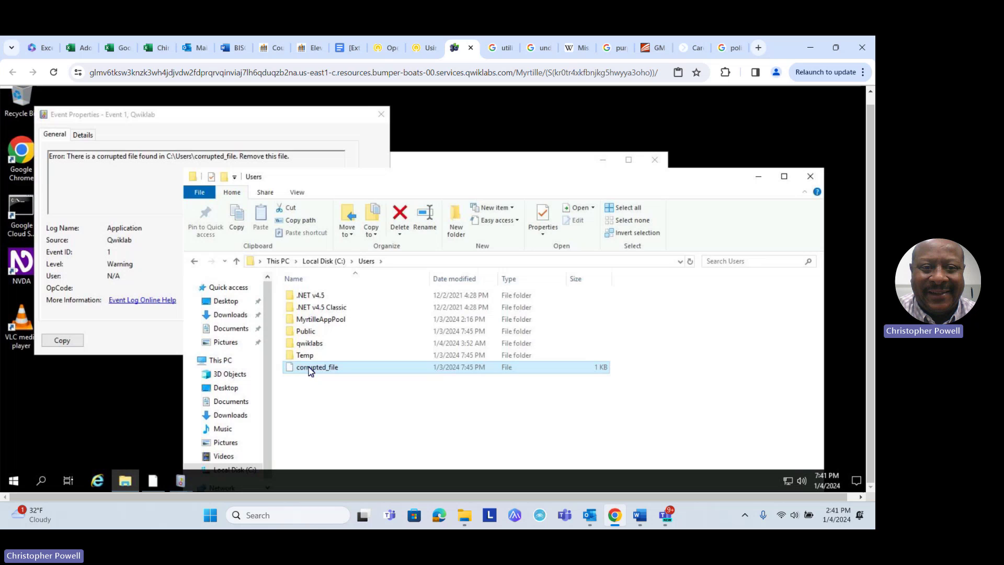
right_click(345, 368)
click(365, 335)
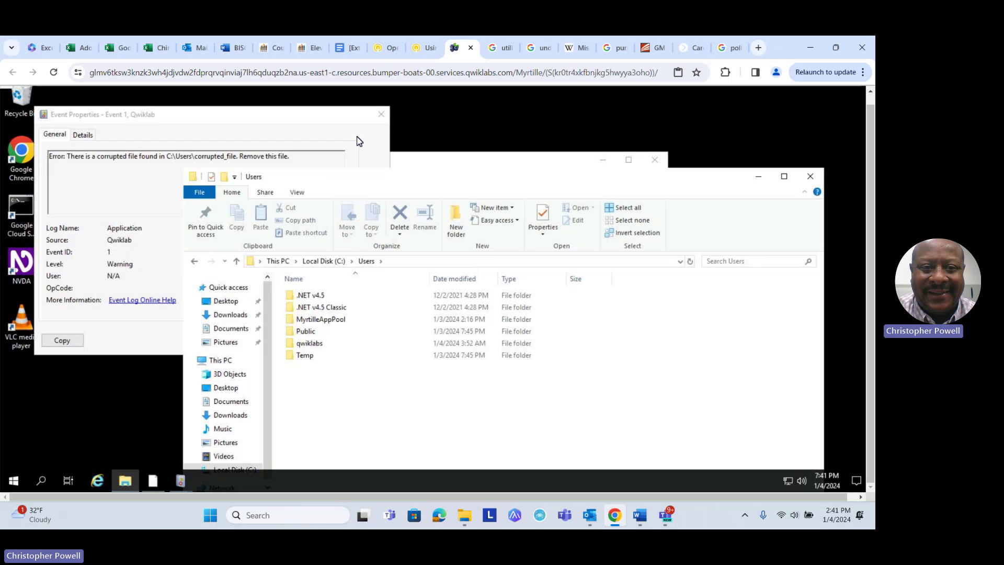
Check the progress of the Corrupted File checkpoint on the lab page, then collapse the checkpoints list
click(425, 48)
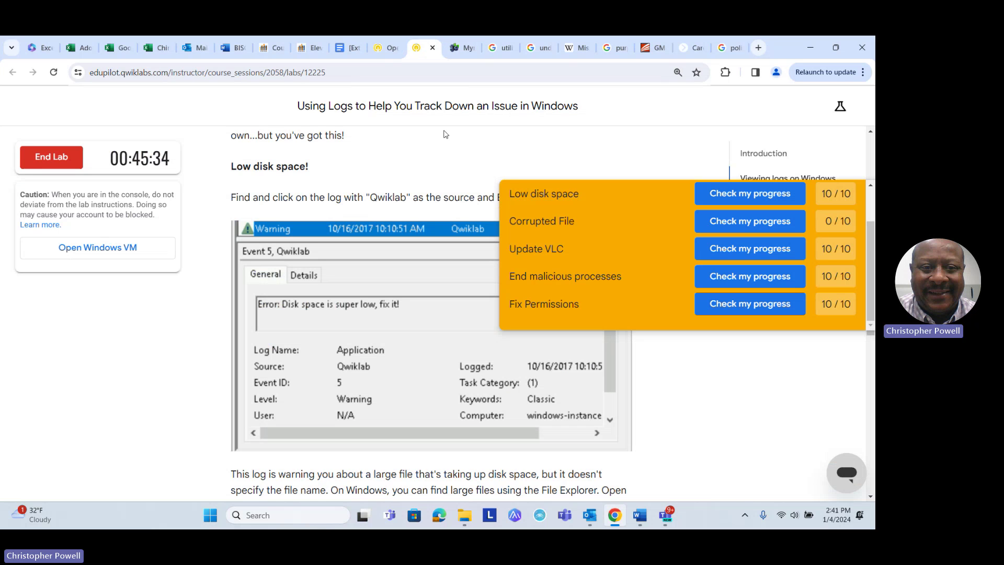
click(753, 222)
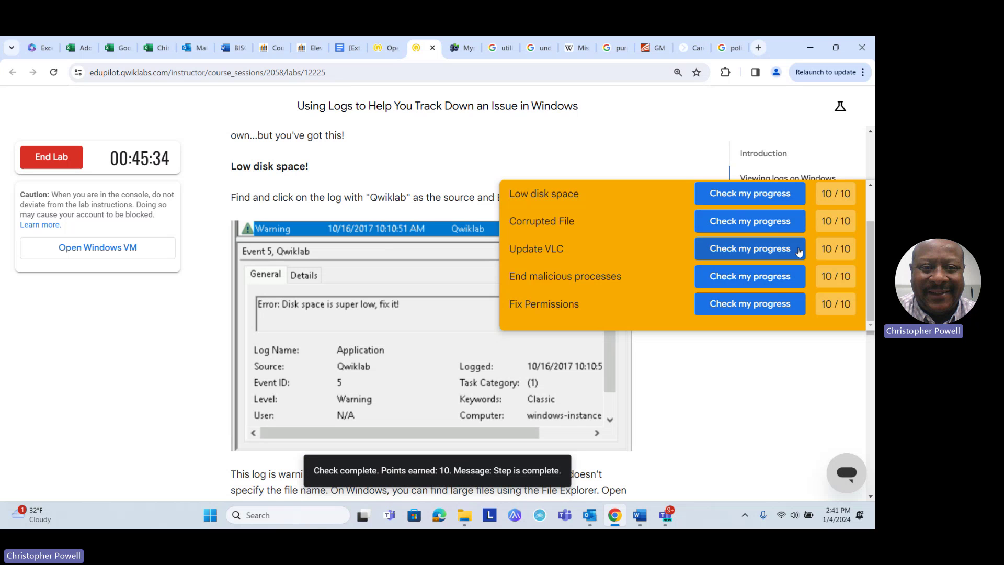
click(872, 187)
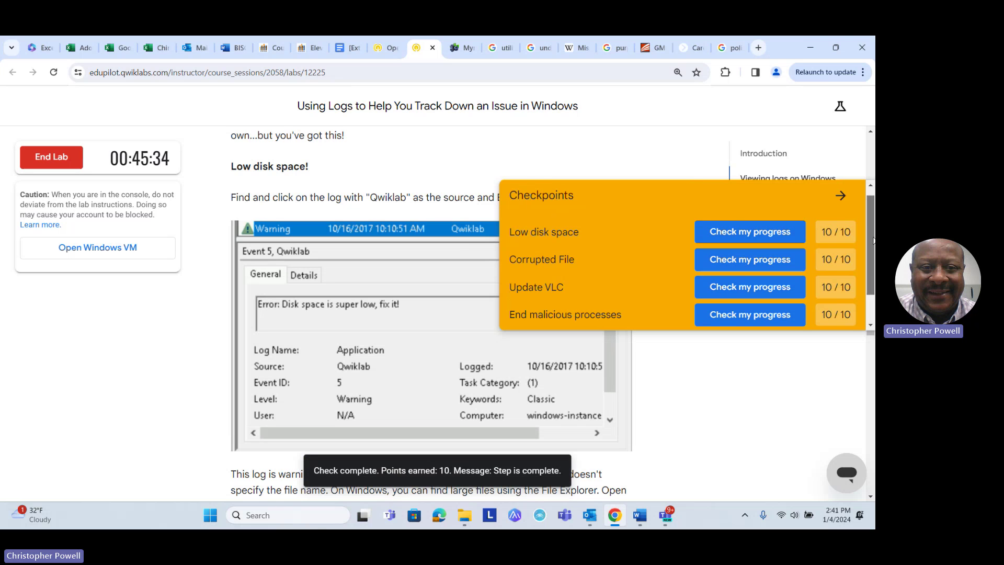
click(840, 200)
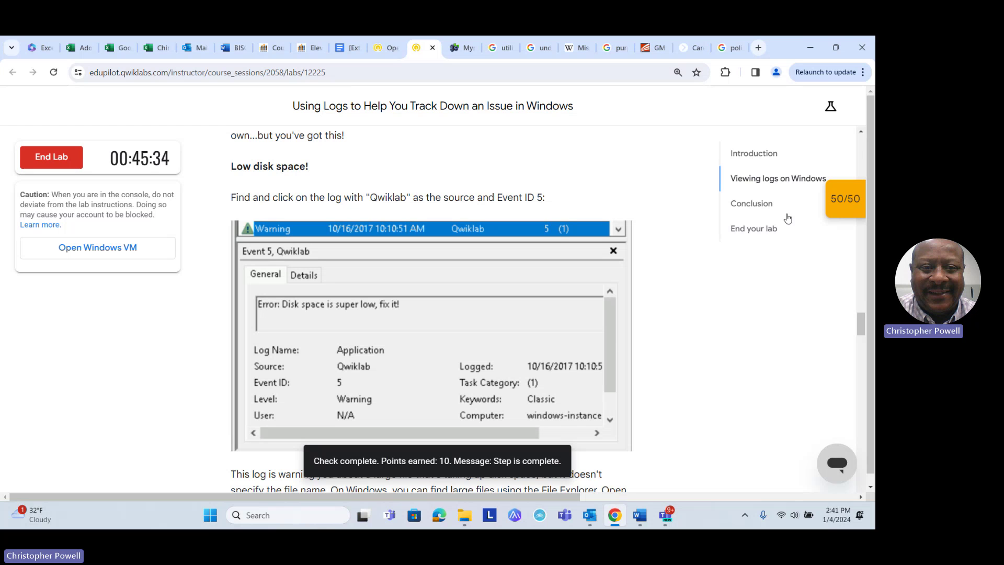
End the lab, confirm ending it, and submit a five-star satisfaction rating without comments
click(50, 158)
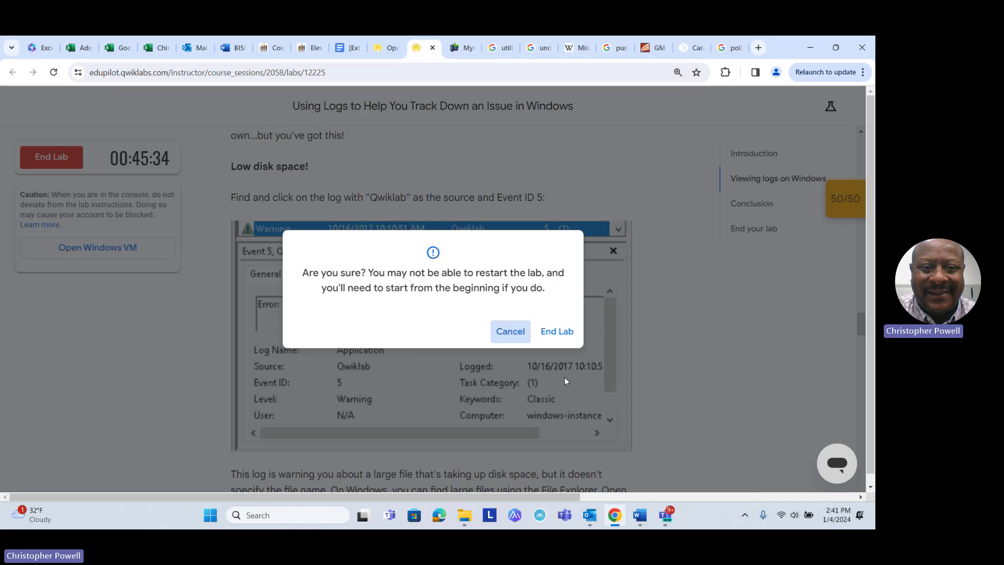
click(557, 332)
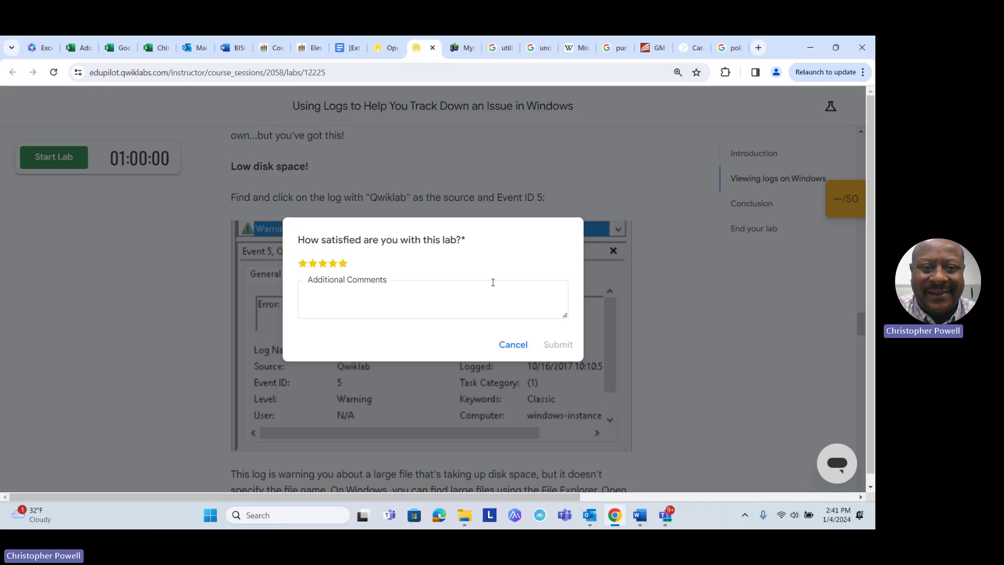
click(343, 263)
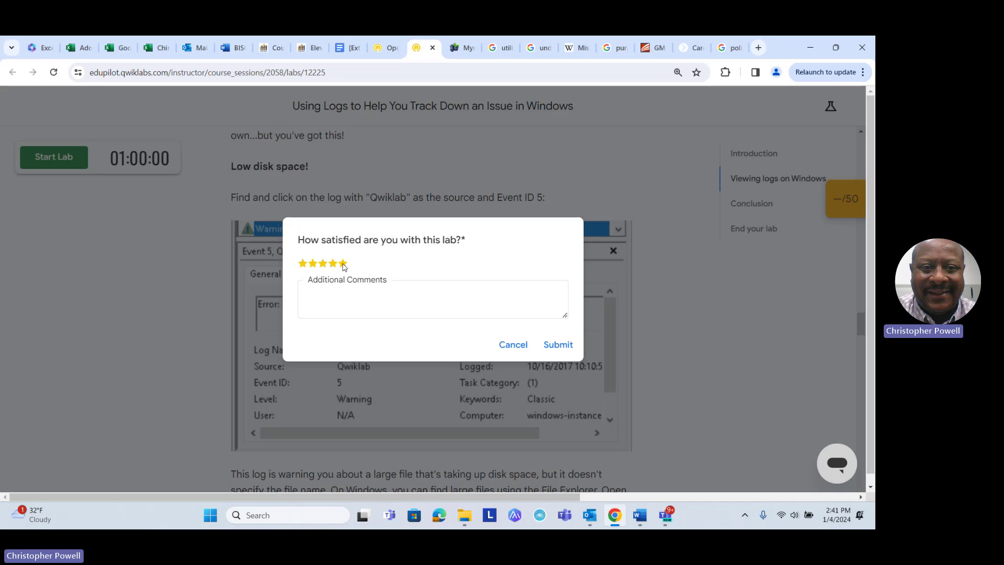
click(561, 349)
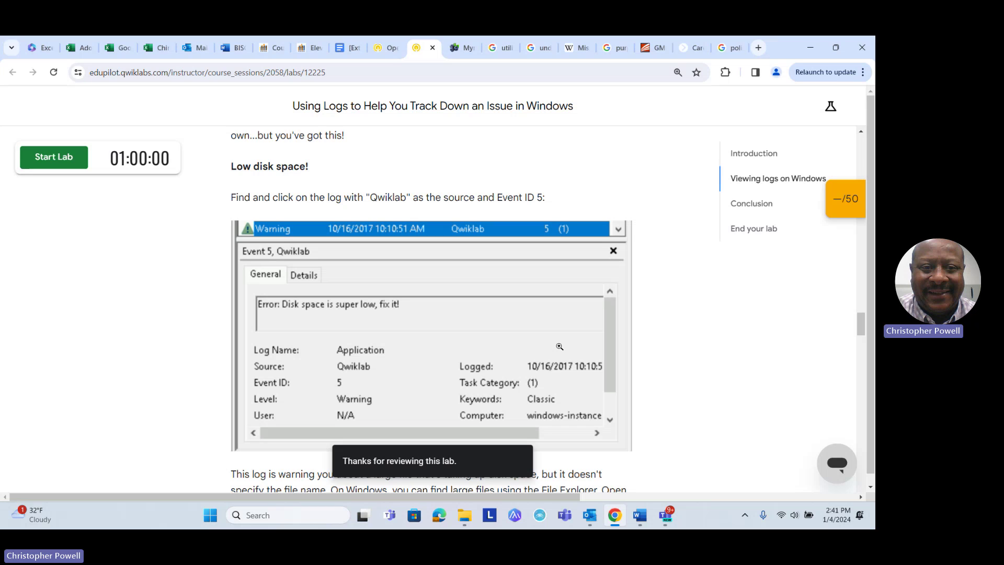